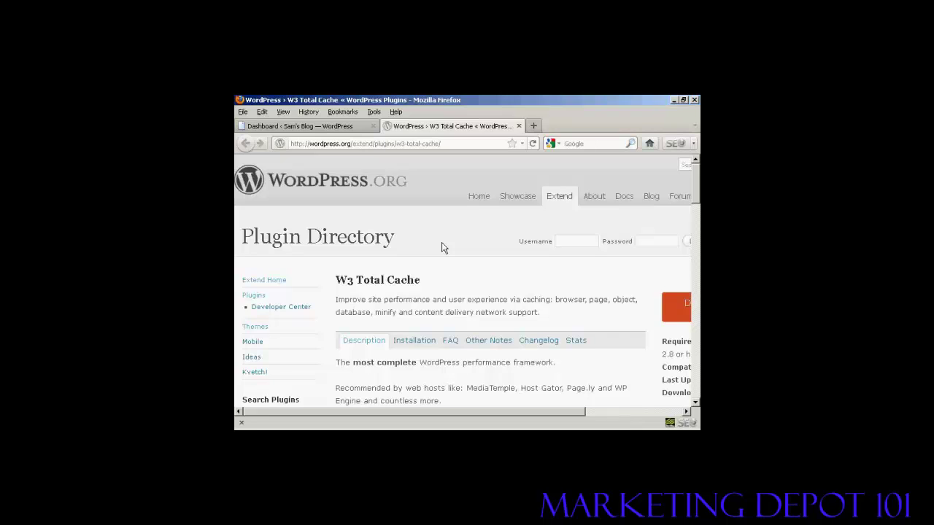
- From the Dashboard, search Plugins > Add New for 'W3 Total Cache'
click(332, 127)
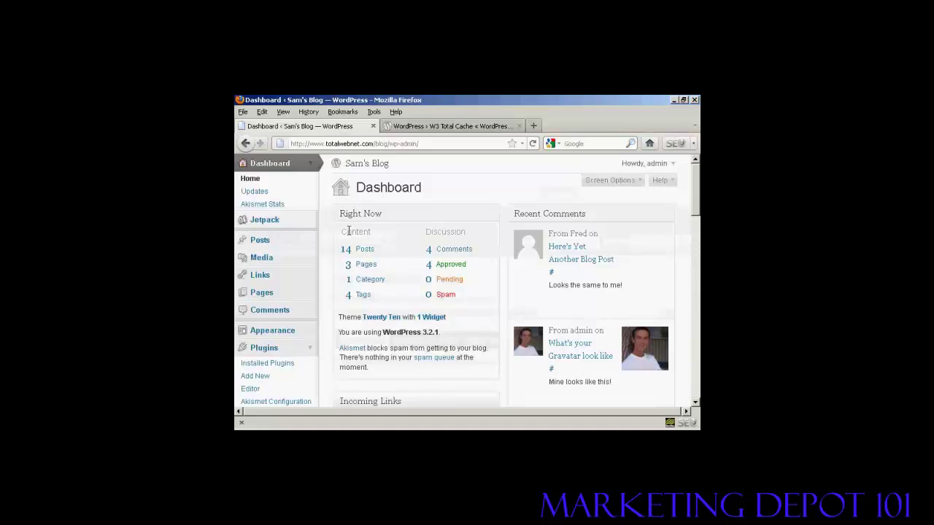
click(261, 380)
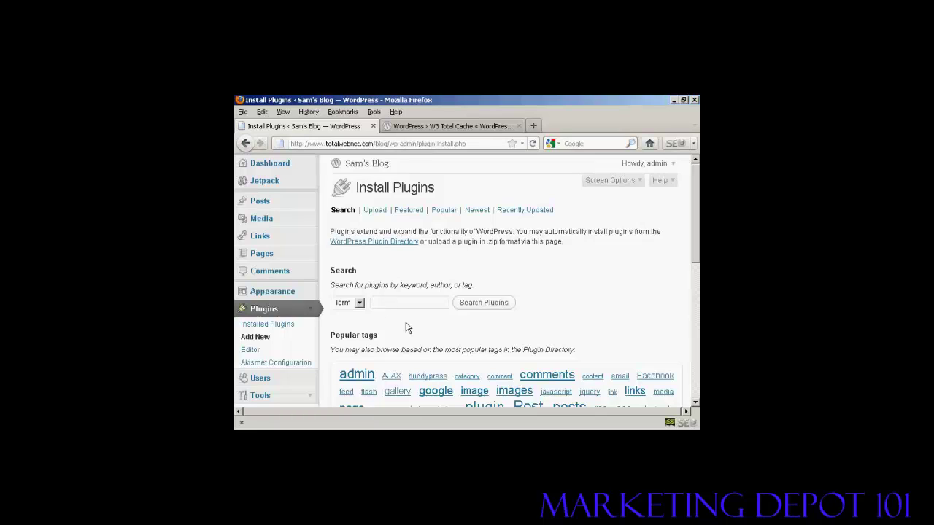
text(W3)
text( Total Cache)
click(478, 308)
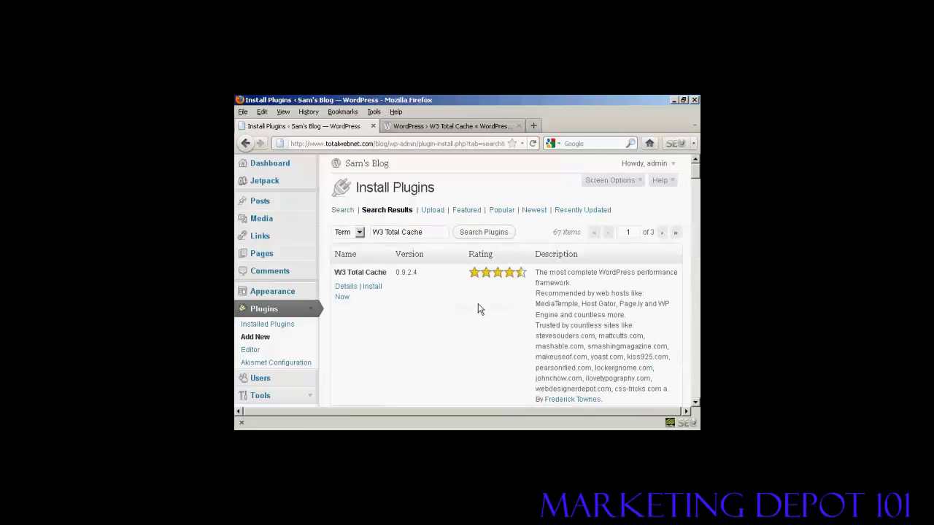
- Install W3 Total Cache 0.9.2.4 from the search results, confirm, and activate it
click(373, 286)
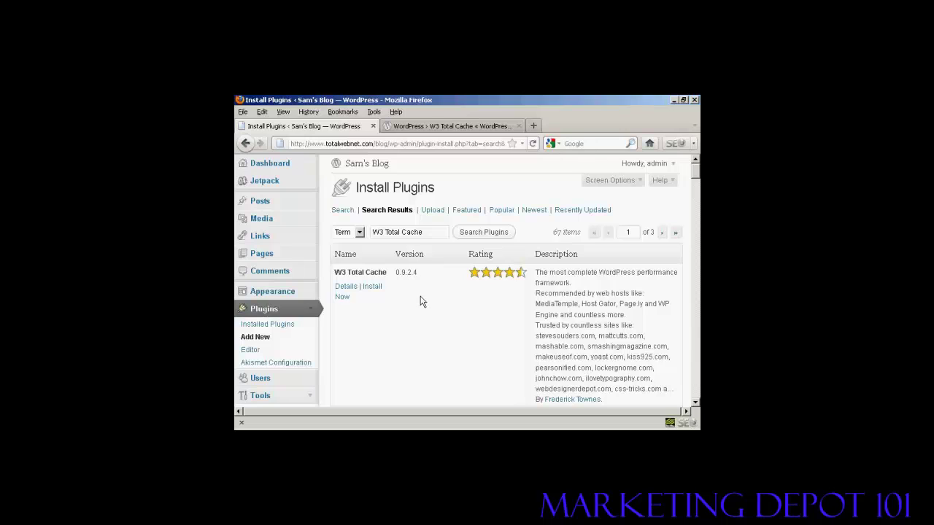
click(372, 289)
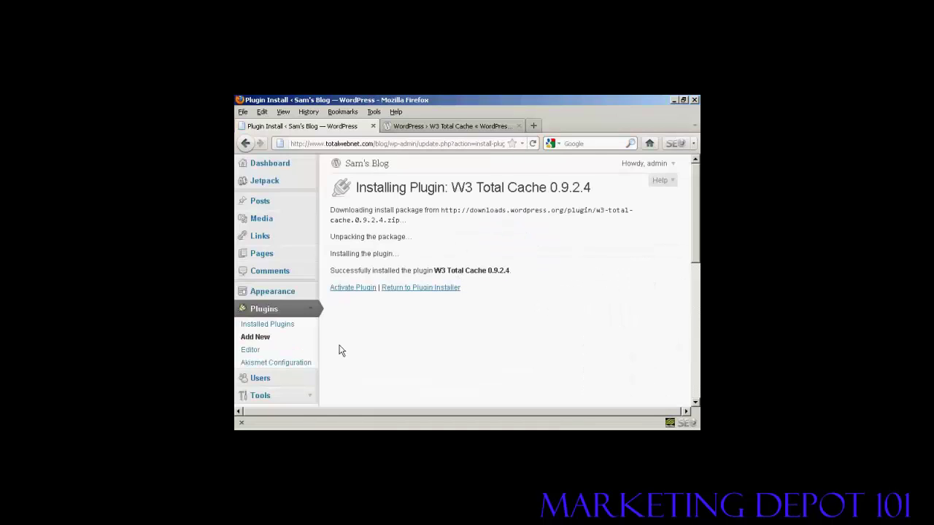
click(363, 290)
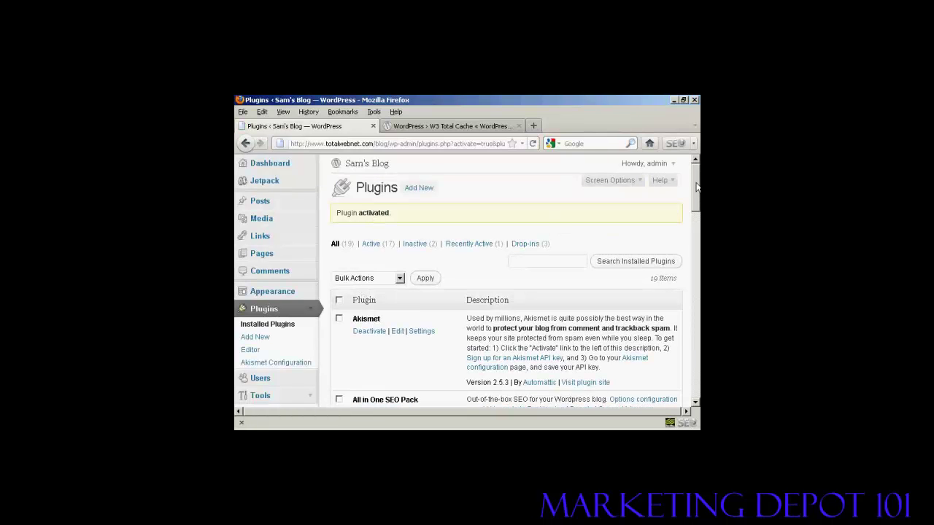
- Open W3 Total Cache's Settings from the plugin list and deploy the preview settings live
scroll(697, 187, down, 3)
scroll(445, 251, down, 2)
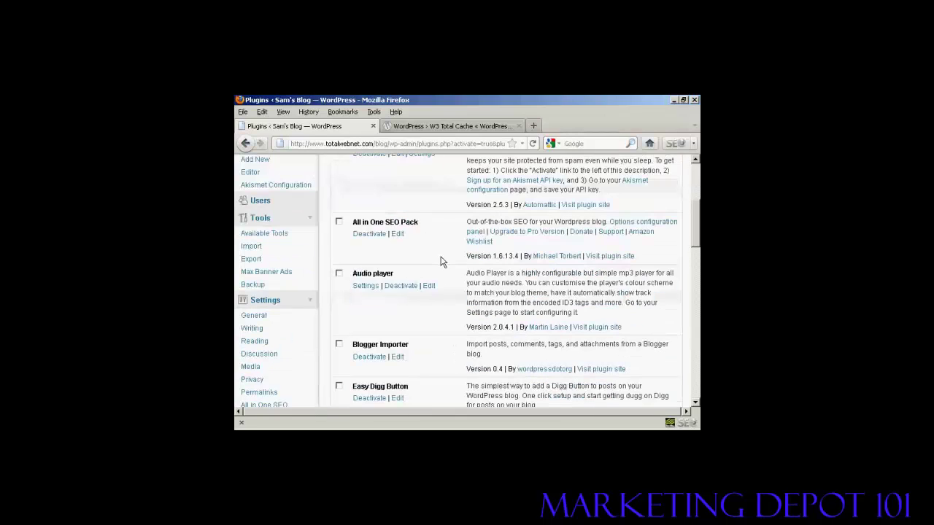
scroll(442, 255, down, 7)
scroll(439, 251, down, 4)
scroll(439, 251, down, 2)
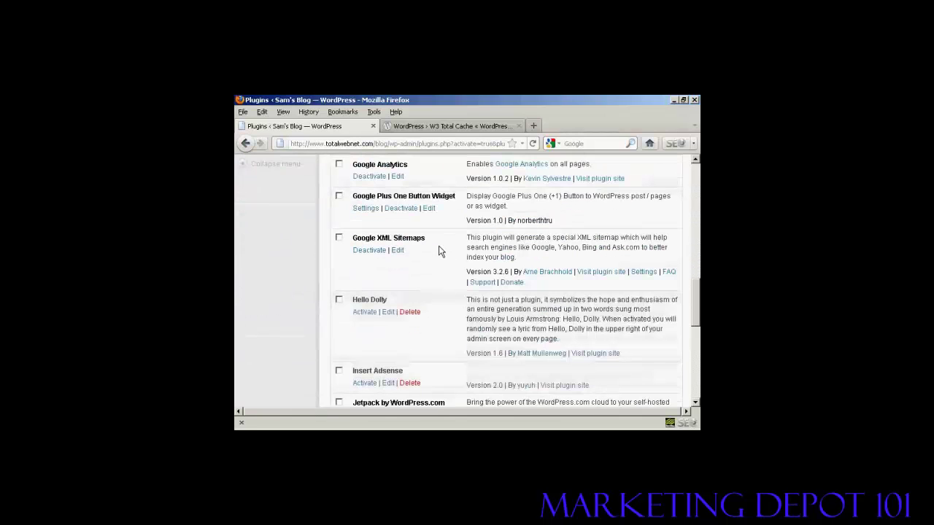
scroll(440, 251, down, 3)
scroll(438, 250, down, 2)
scroll(437, 248, down, 3)
scroll(438, 248, down, 1)
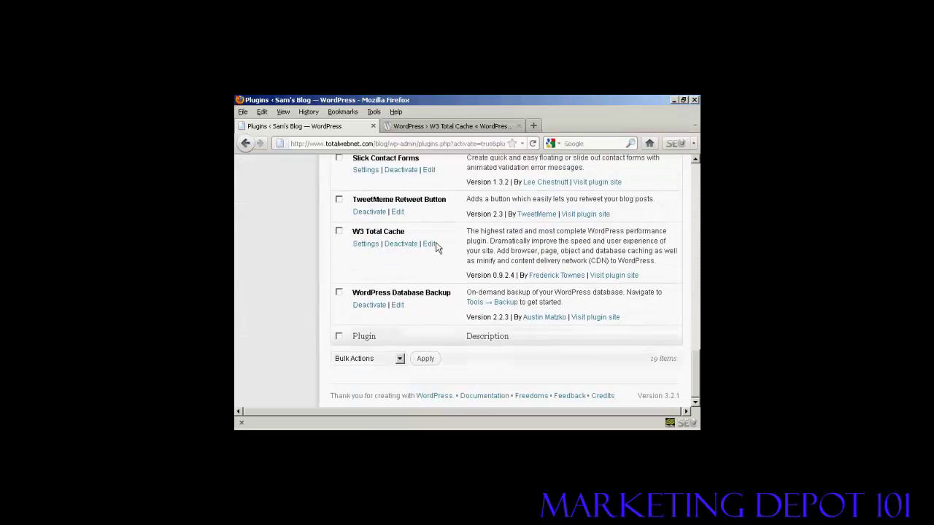
click(366, 244)
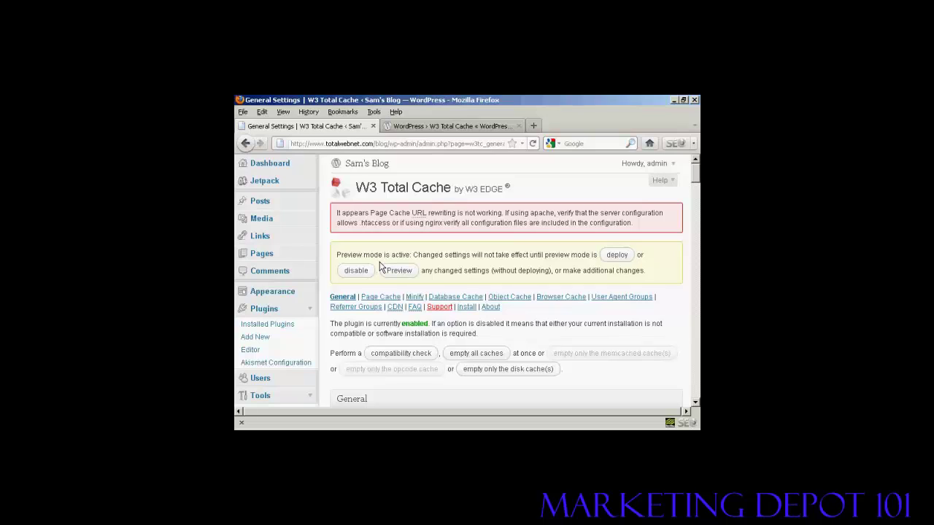
click(617, 255)
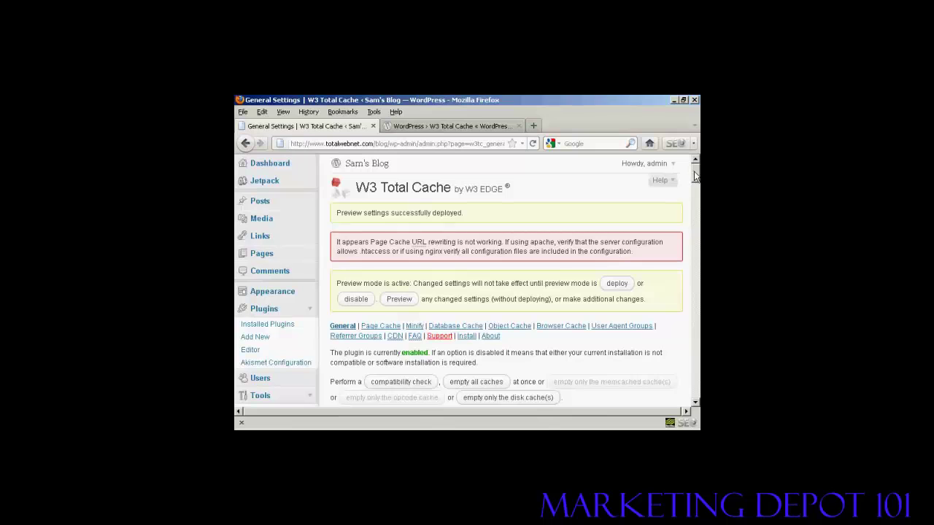
drag(694, 175, 695, 180)
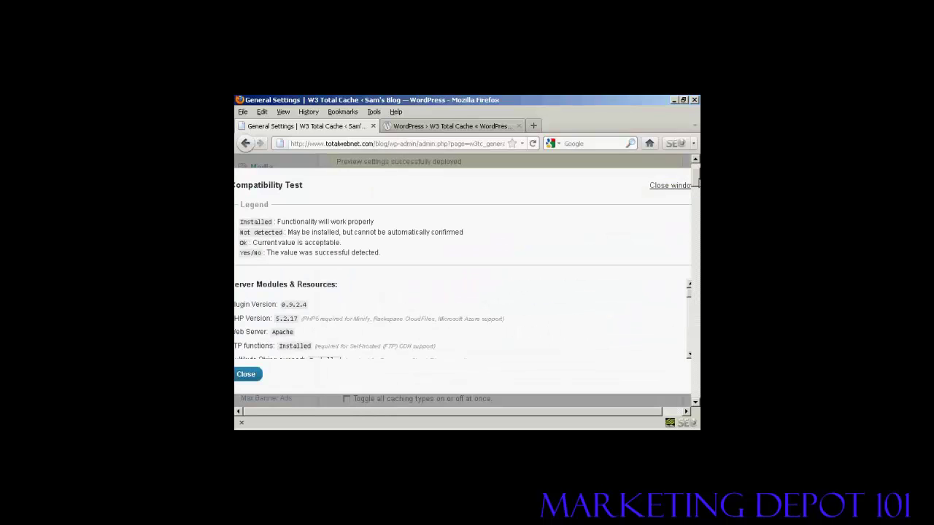
scroll(698, 185, up, 3)
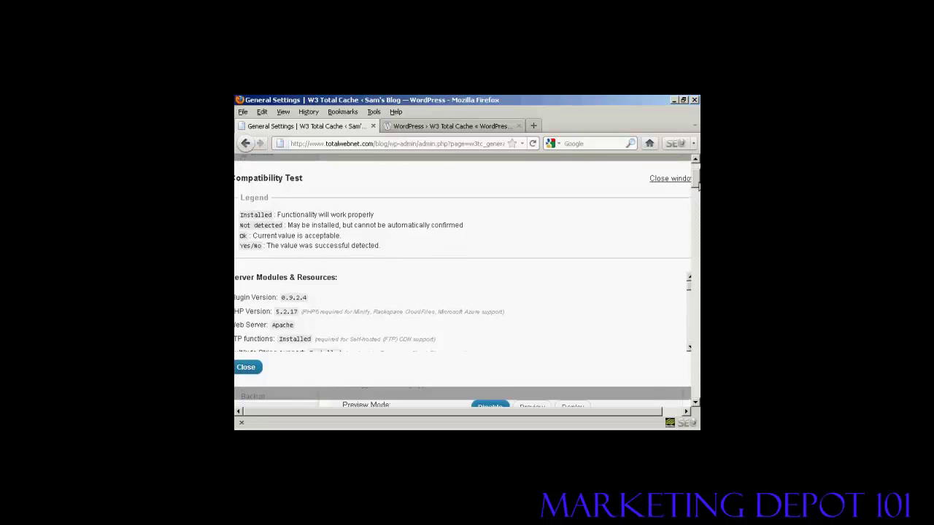
scroll(698, 185, up, 3)
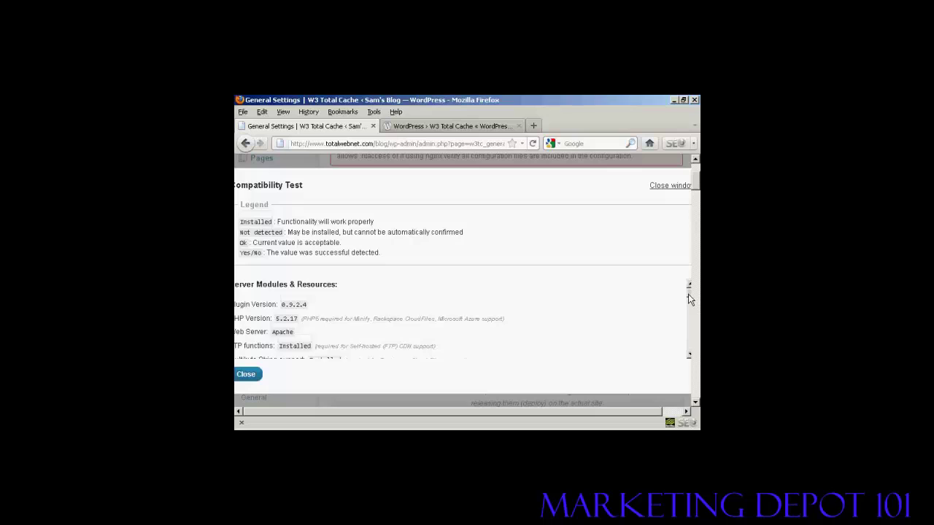
scroll(688, 294, down, 1)
scroll(688, 295, down, 2)
scroll(688, 303, down, 2)
scroll(688, 305, down, 1)
scroll(688, 306, down, 1)
scroll(687, 308, down, 1)
scroll(688, 309, down, 1)
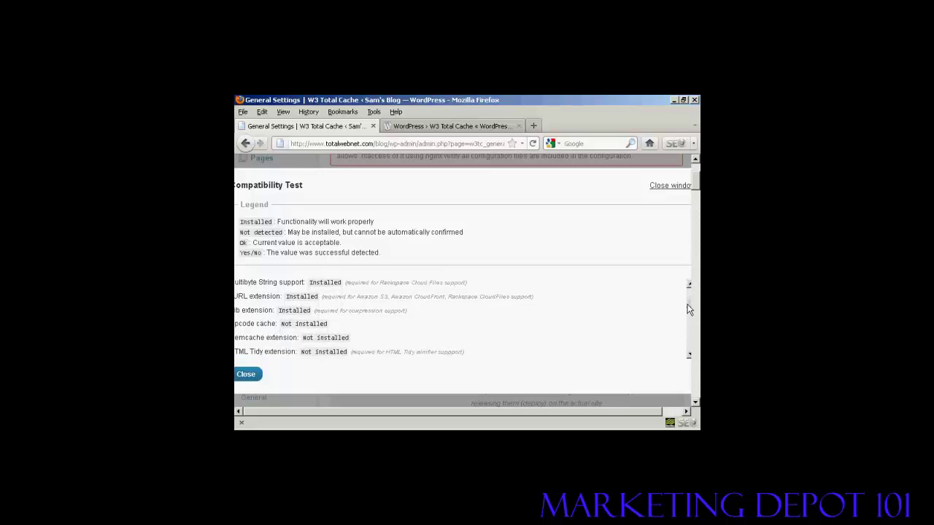
scroll(688, 310, down, 1)
scroll(688, 311, down, 1)
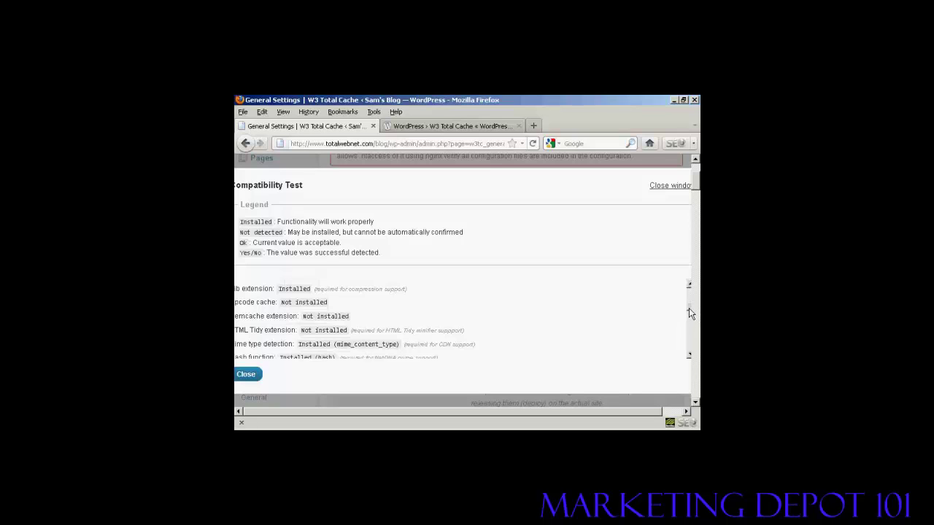
scroll(689, 313, down, 2)
drag(691, 318, 690, 351)
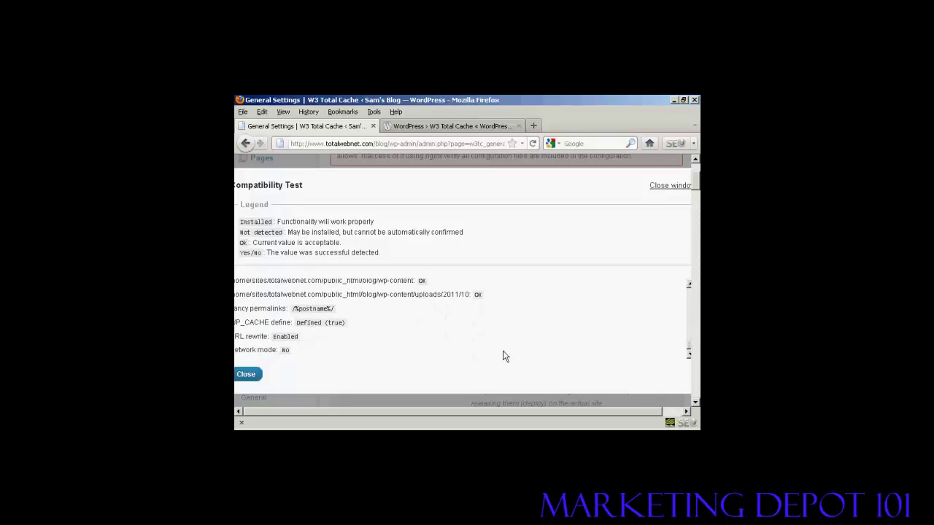
click(245, 375)
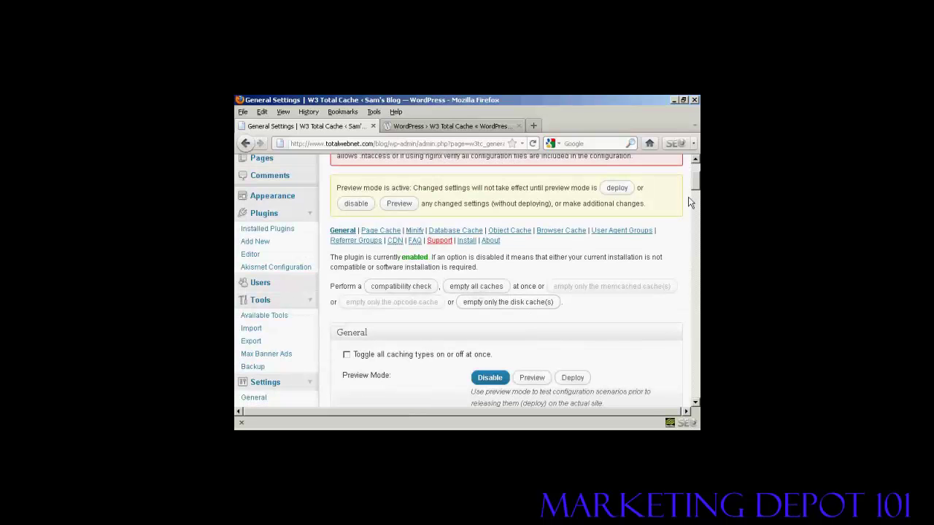
- Set the Page Cache Method to Disk: Basic and save all settings
scroll(669, 259, down, 2)
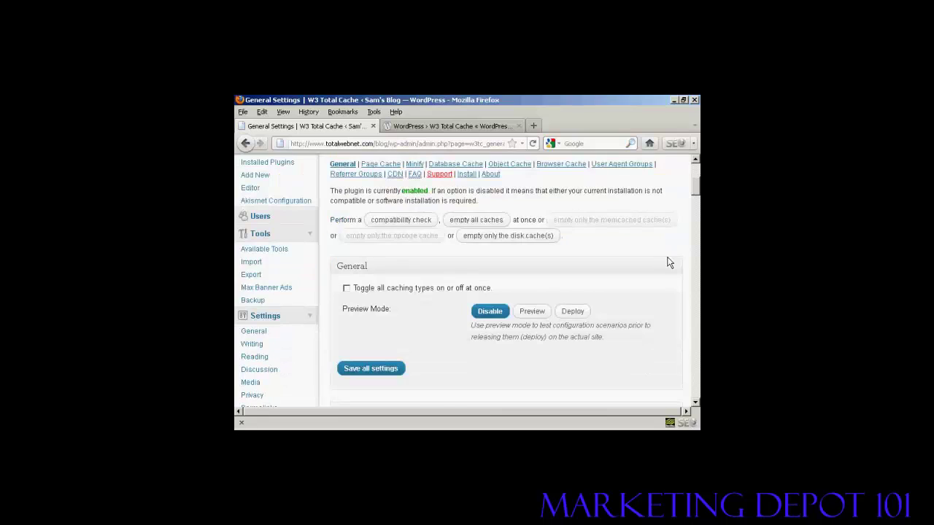
scroll(668, 262, down, 4)
scroll(669, 262, down, 2)
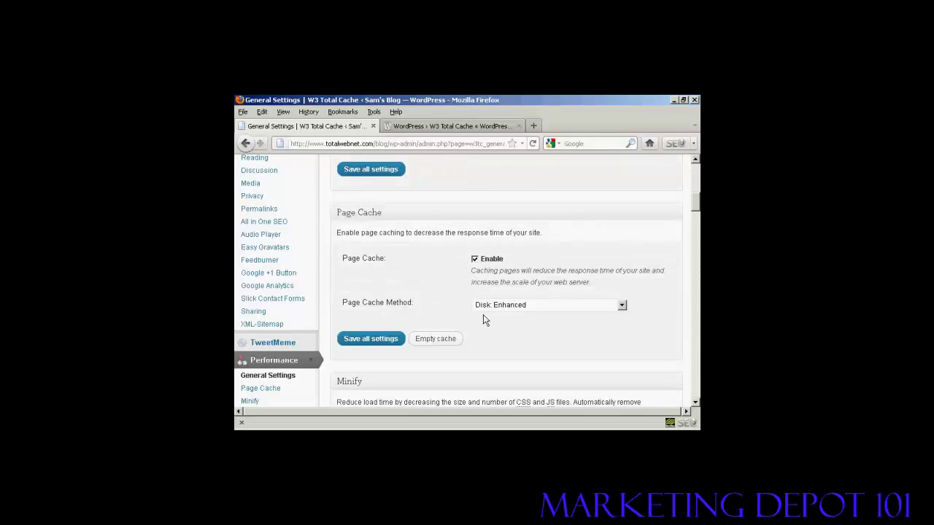
click(622, 305)
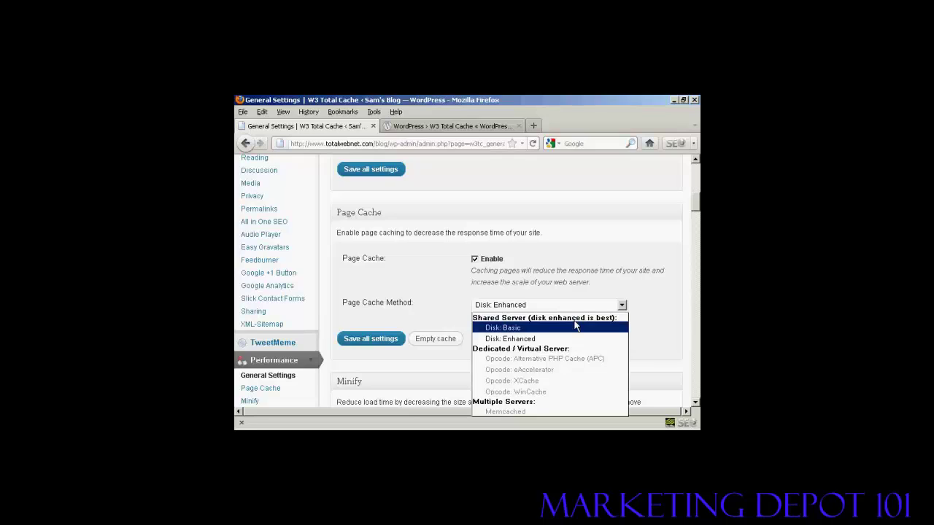
click(510, 330)
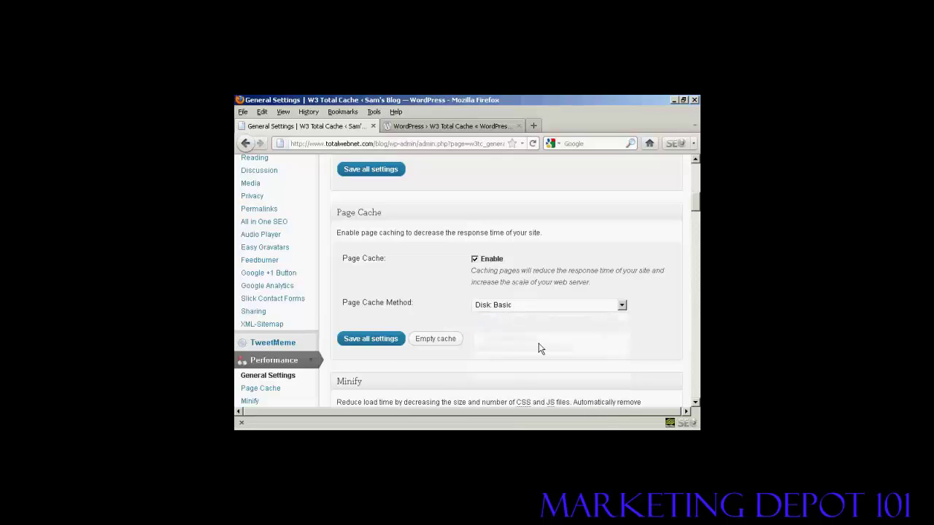
click(371, 338)
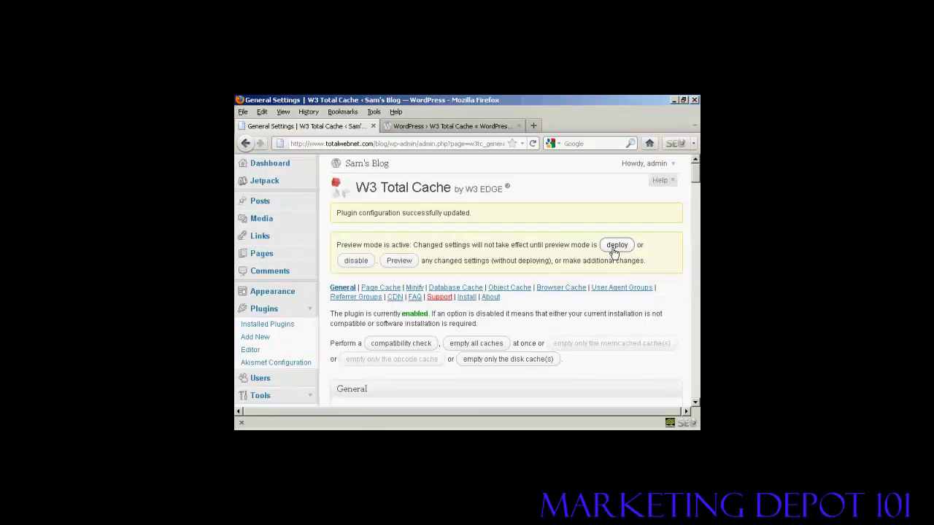
- Disable preview mode, switch Page Cache Method from Disk: Enhanced to Disk: Basic, and save
click(356, 267)
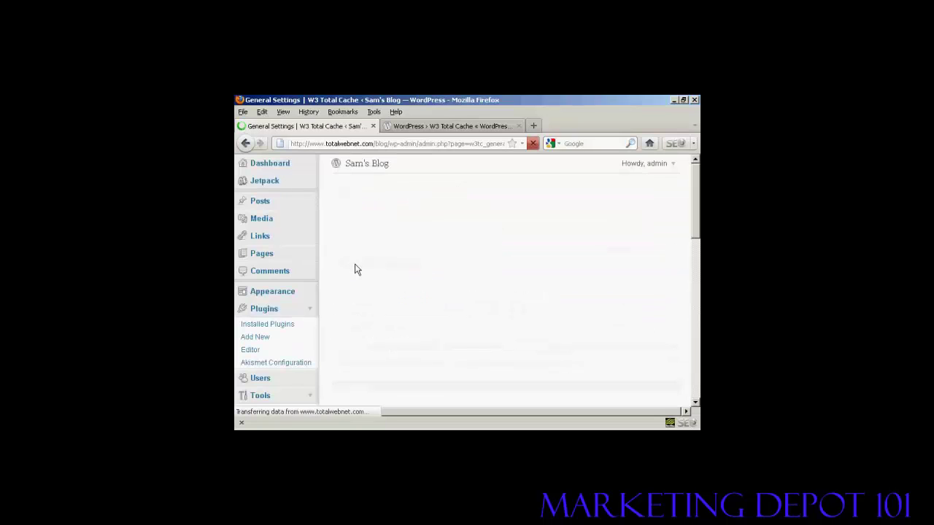
drag(696, 180, 697, 204)
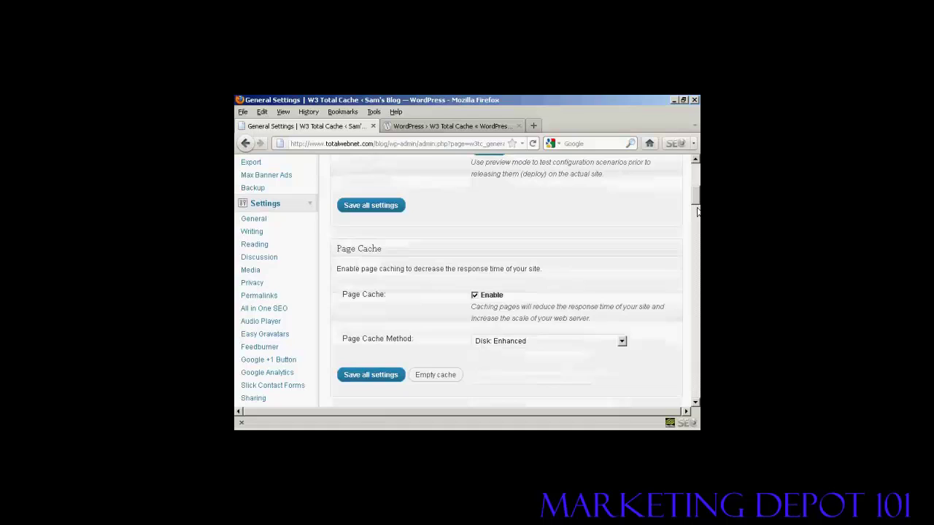
click(621, 343)
click(501, 247)
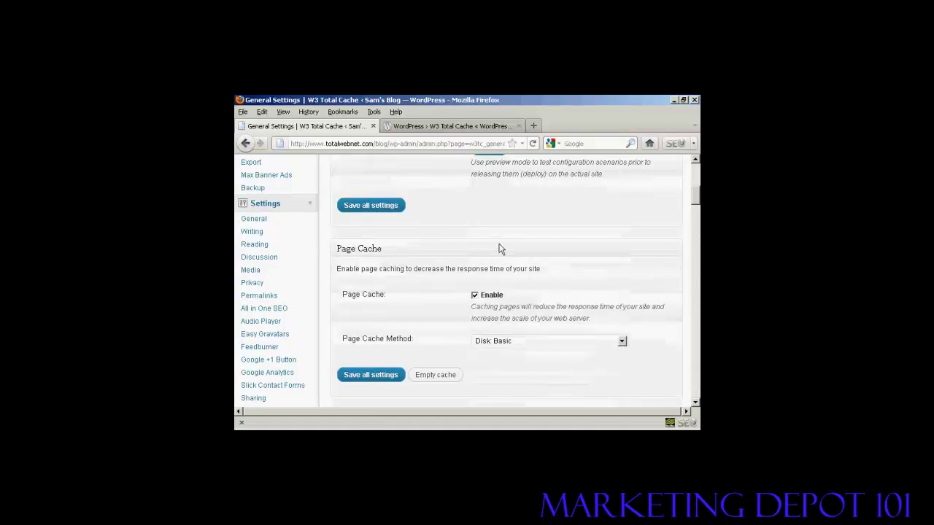
click(373, 379)
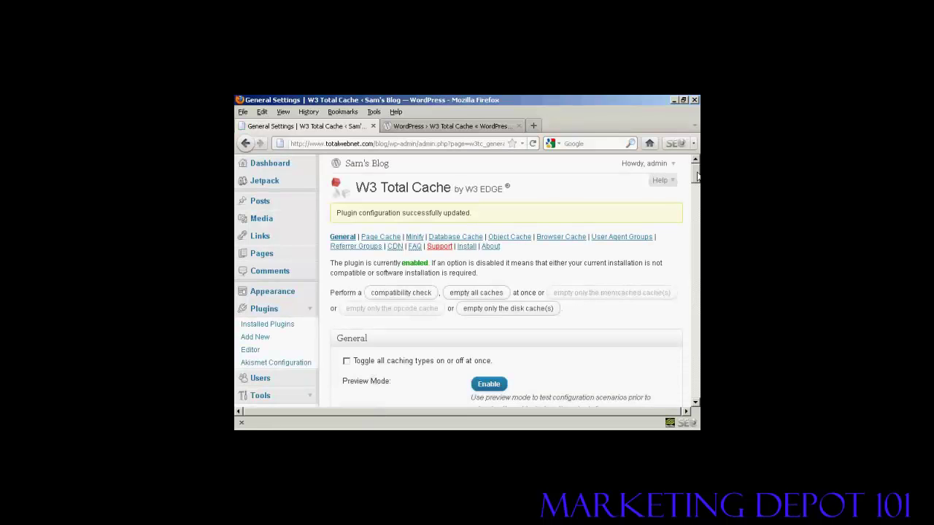
- Enable Minify and save all settings
scroll(620, 265, down, 2)
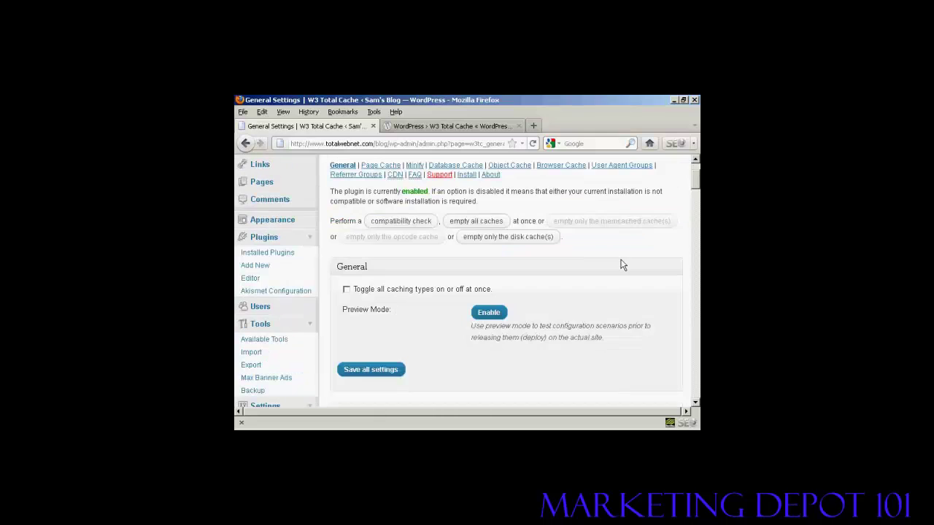
scroll(637, 277, down, 3)
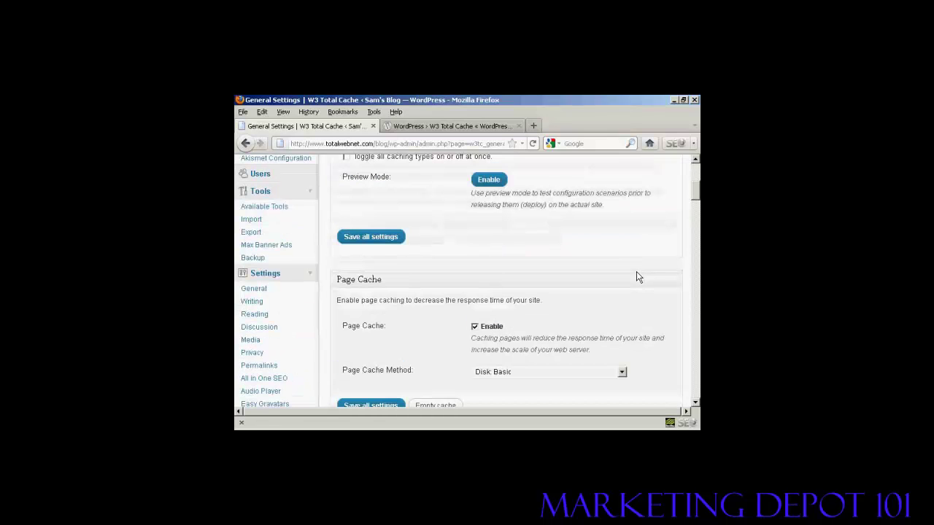
scroll(635, 274, down, 3)
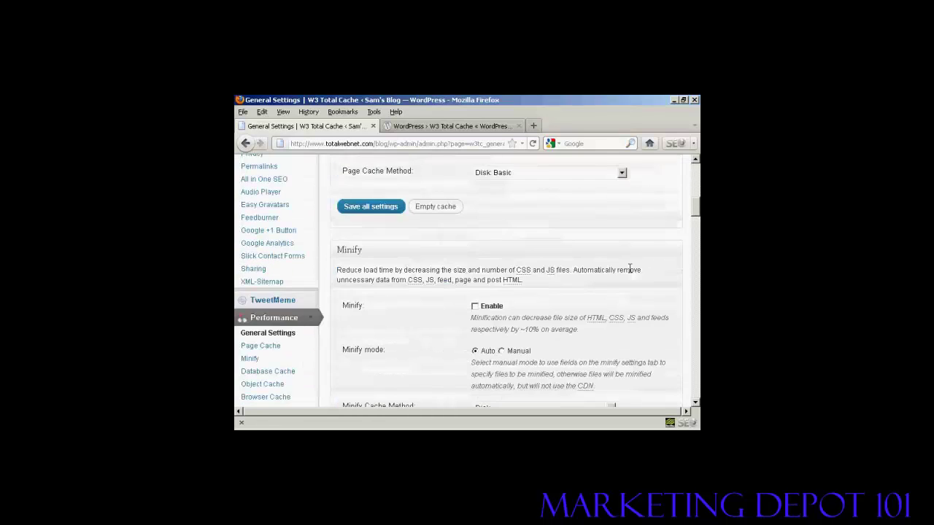
scroll(631, 271, down, 1)
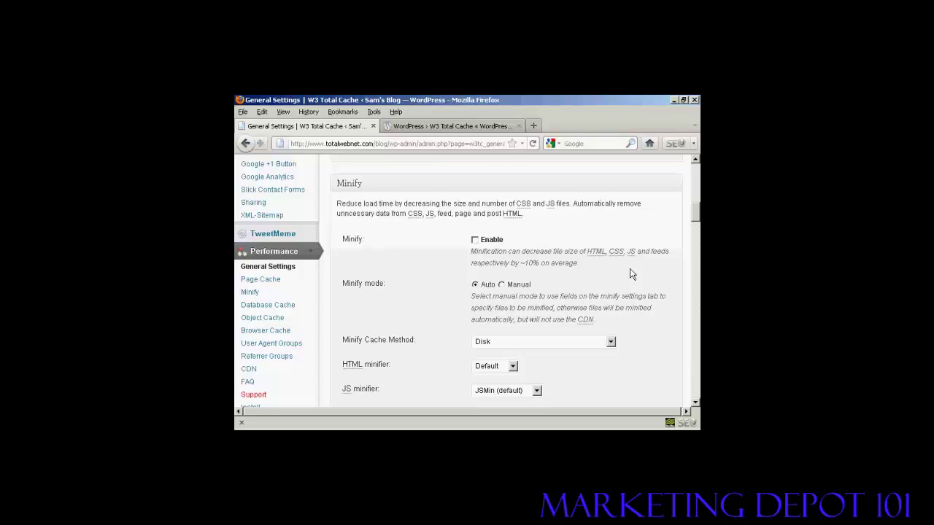
click(474, 241)
scroll(696, 222, down, 2)
click(380, 377)
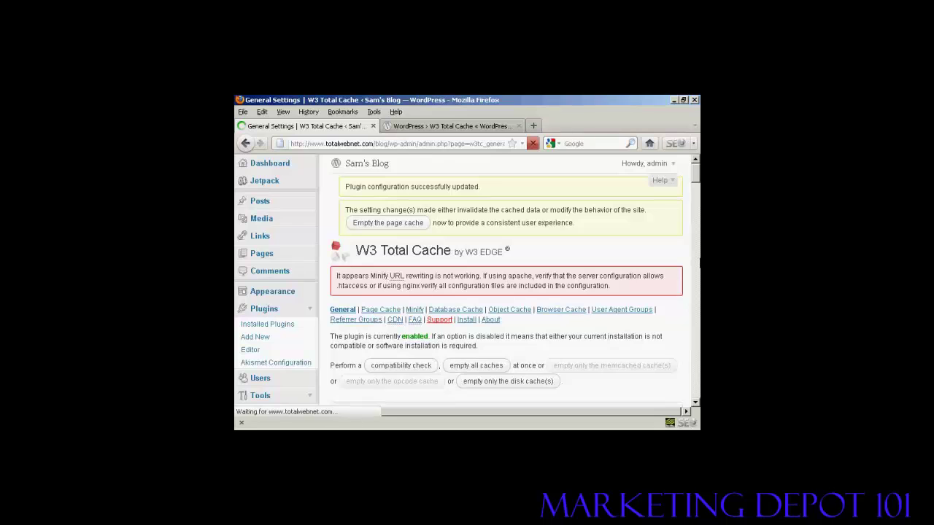
- Untick Minify again after the URL rewriting warning, scrolling on to Database Cache
scroll(696, 188, down, 1)
scroll(697, 188, down, 1)
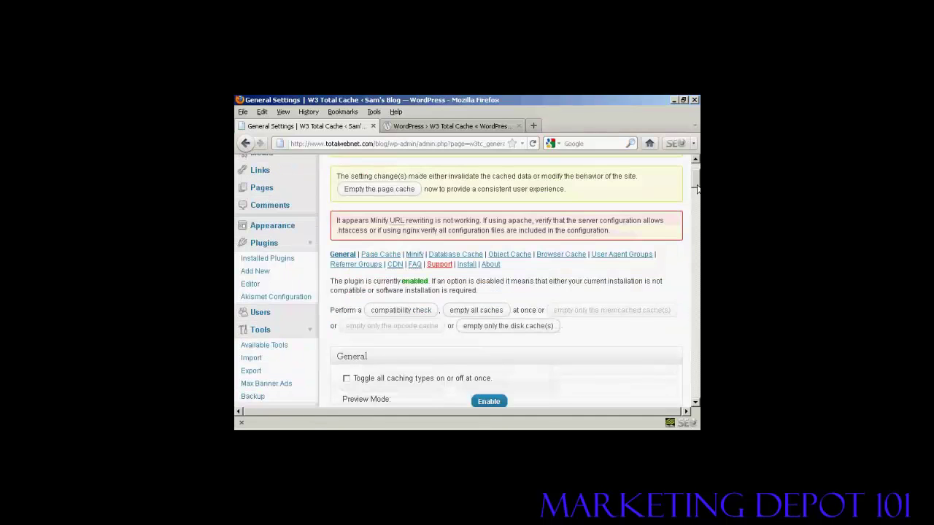
drag(697, 188, 696, 221)
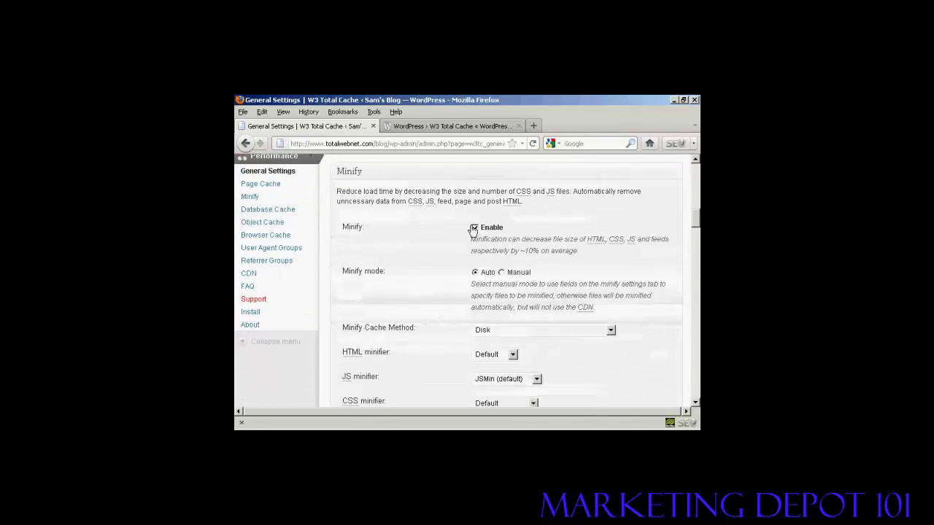
click(475, 229)
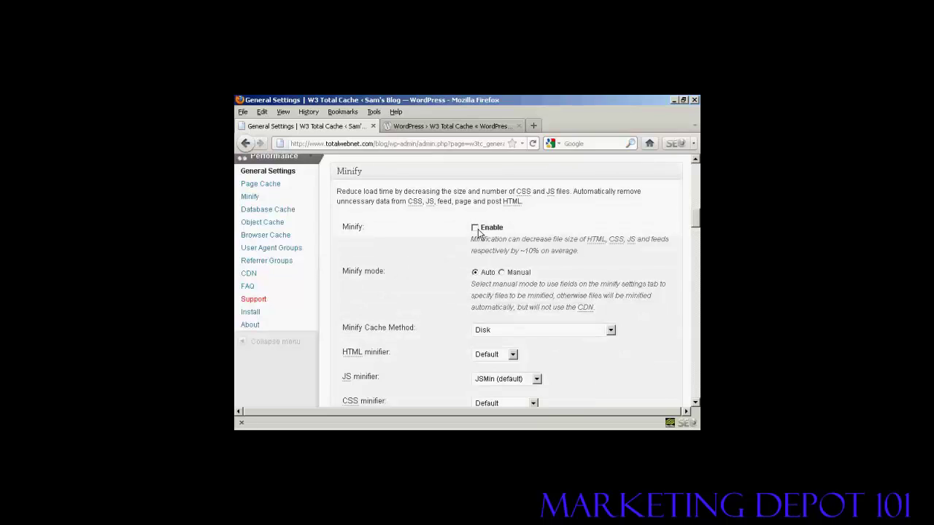
drag(696, 213, 696, 216)
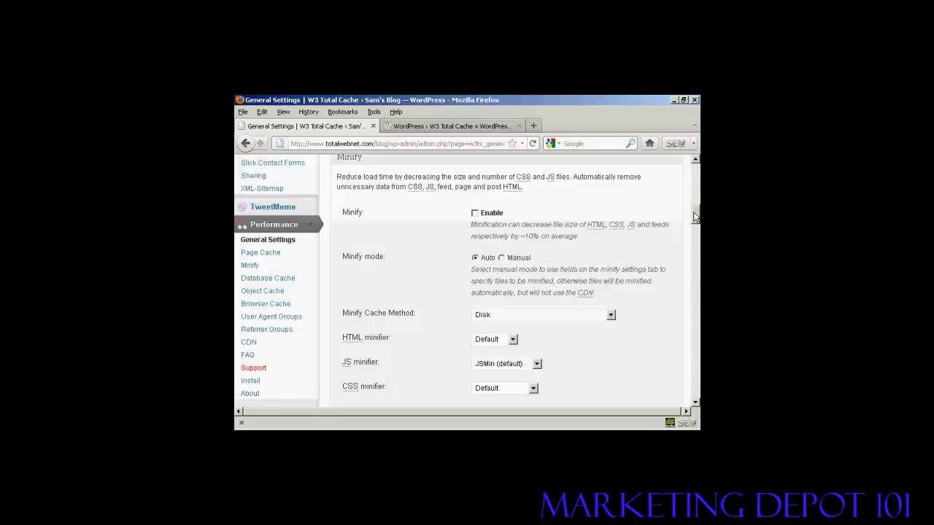
drag(694, 216, 694, 236)
- Tick Enable for both Database Cache and Object Cache, each using Disk
scroll(693, 235, down, 1)
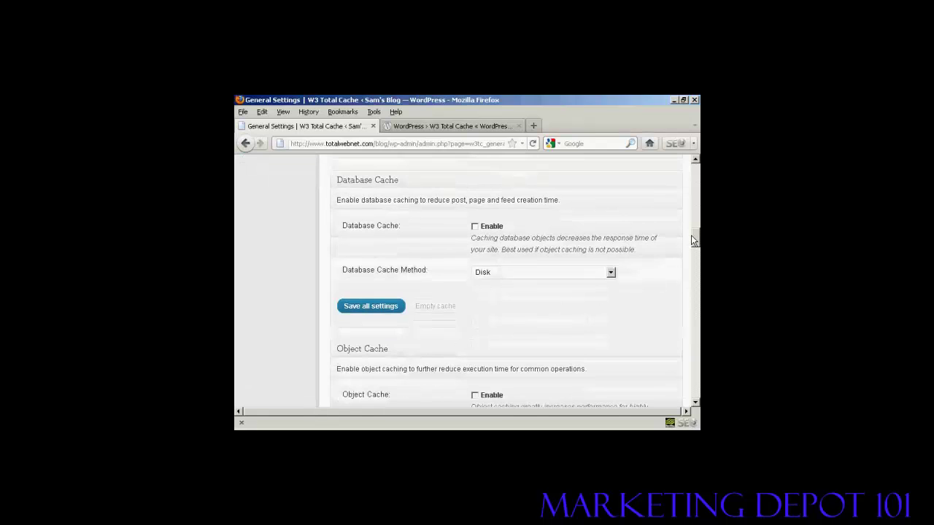
click(474, 228)
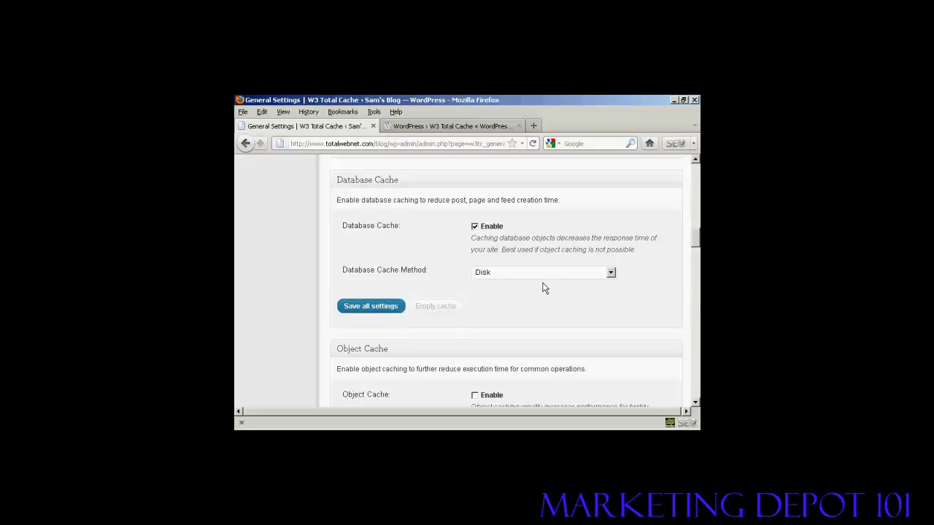
scroll(547, 284, down, 2)
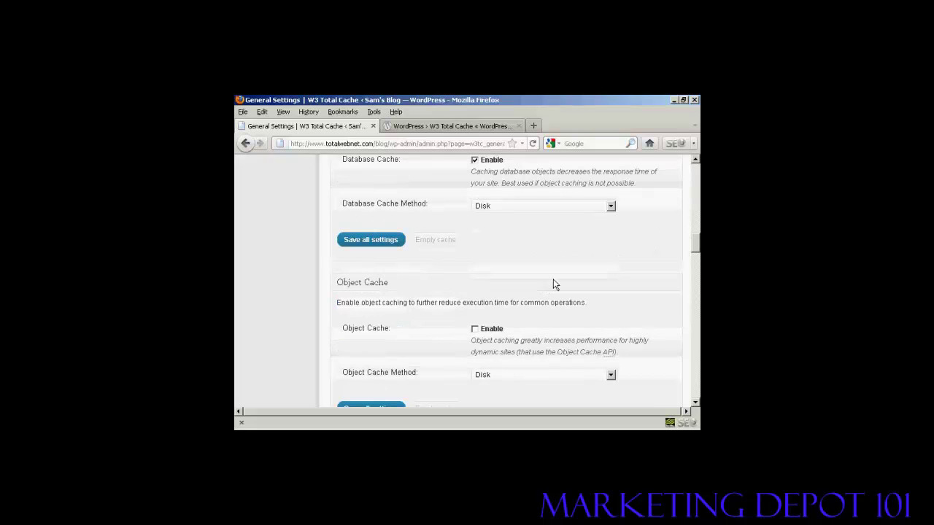
scroll(553, 277, down, 3)
scroll(553, 271, up, 2)
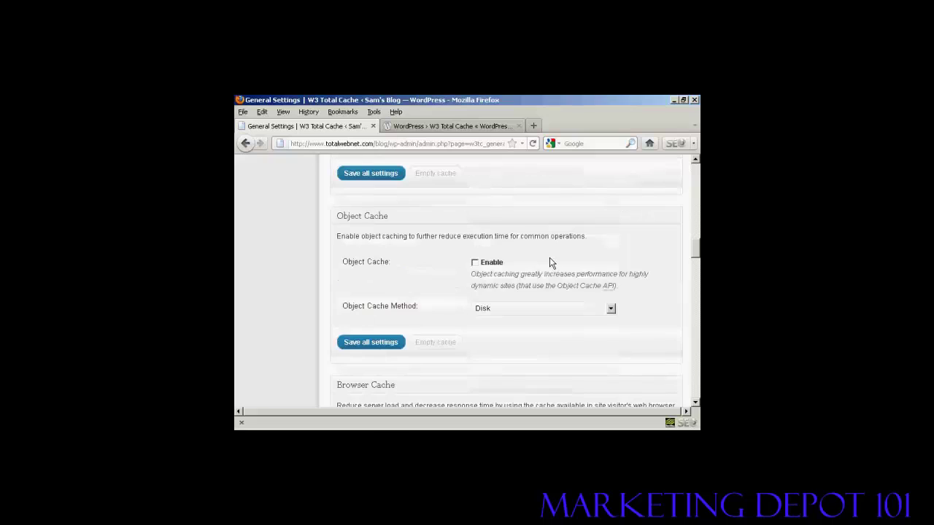
click(474, 263)
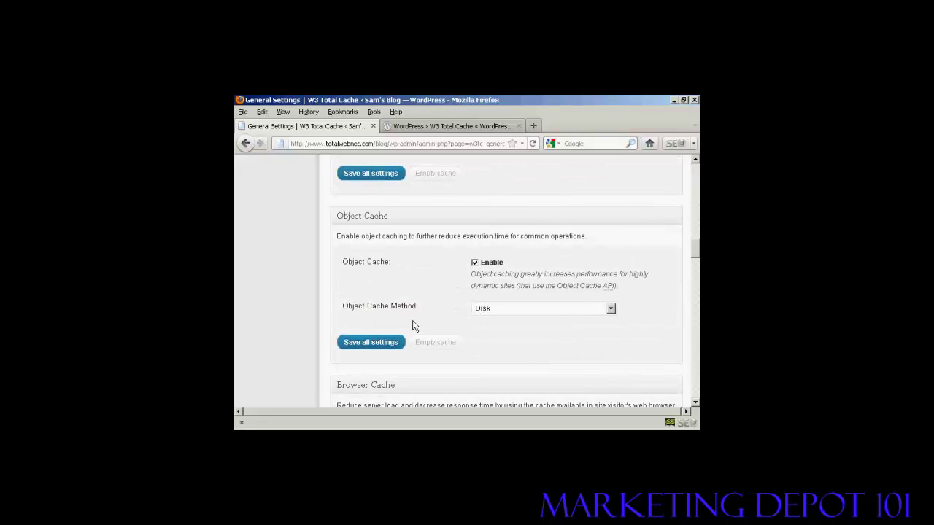
scroll(475, 304, down, 2)
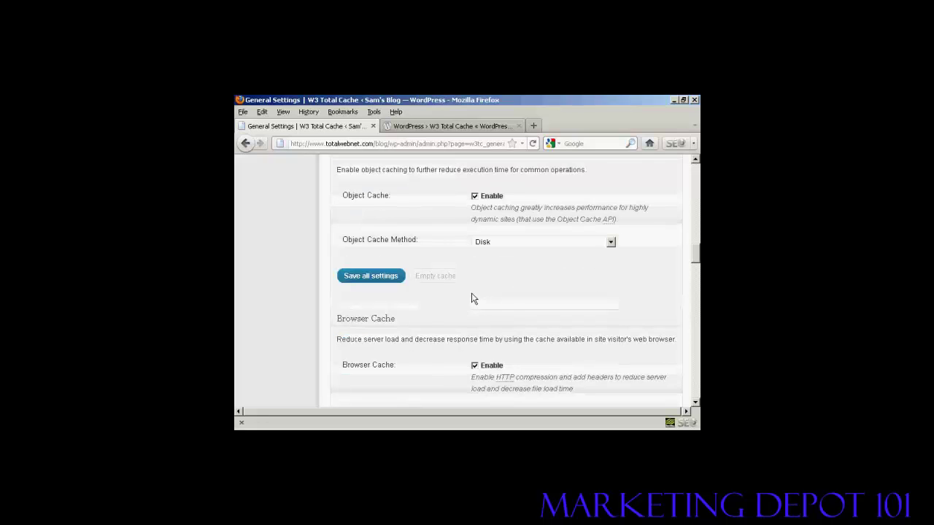
scroll(475, 302, down, 2)
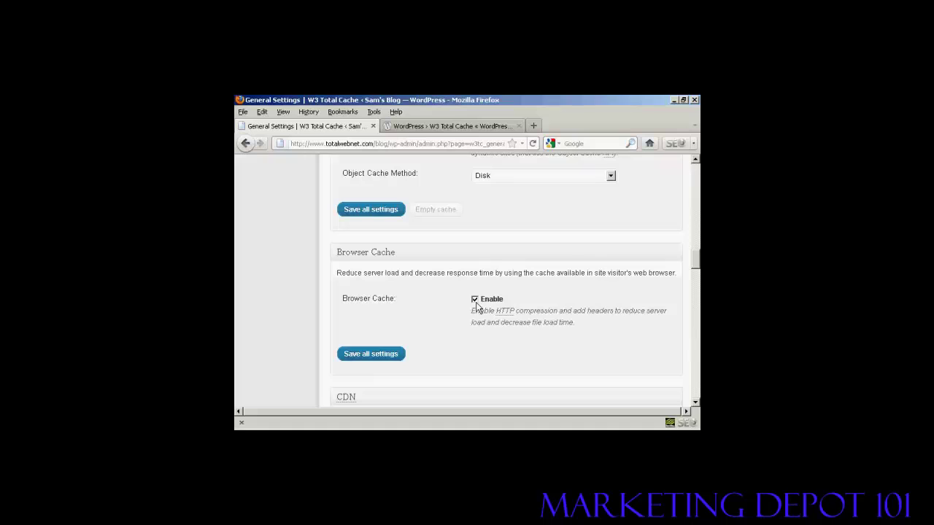
scroll(529, 312, down, 2)
scroll(530, 312, down, 2)
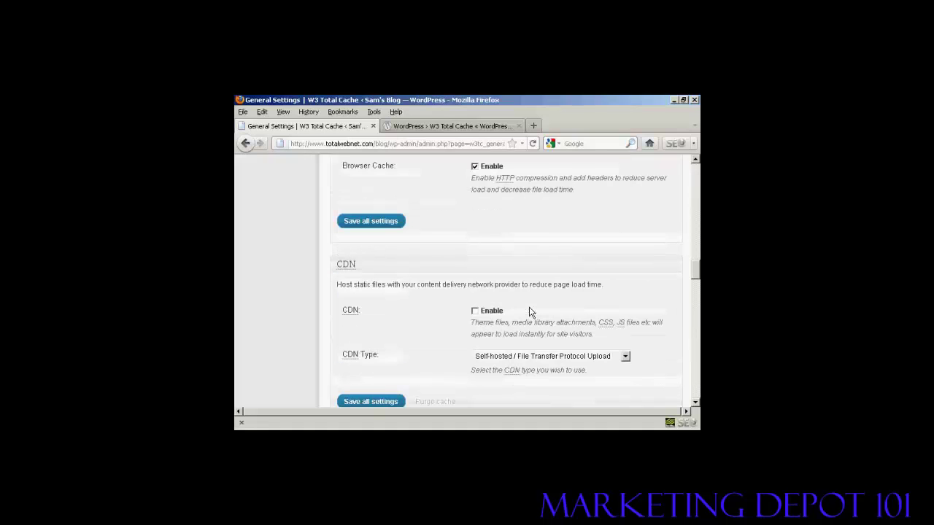
scroll(530, 312, down, 2)
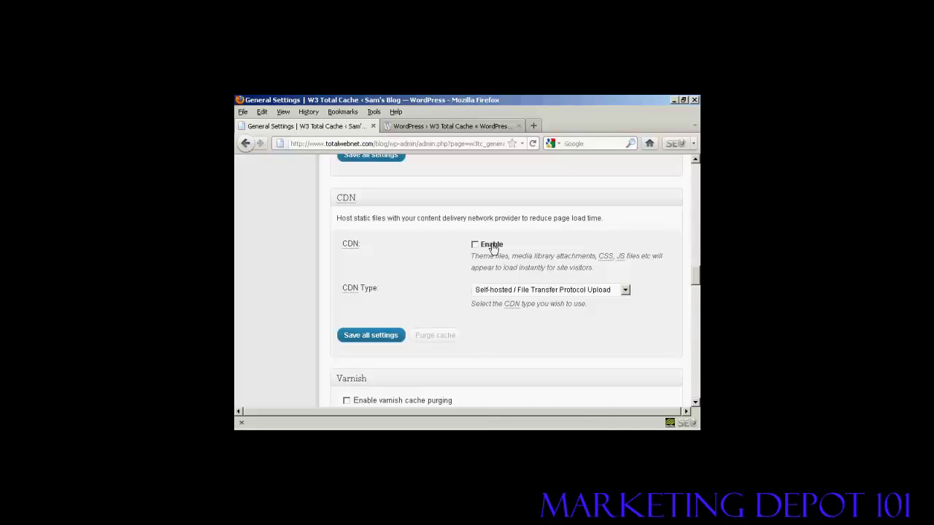
scroll(490, 248, up, 8)
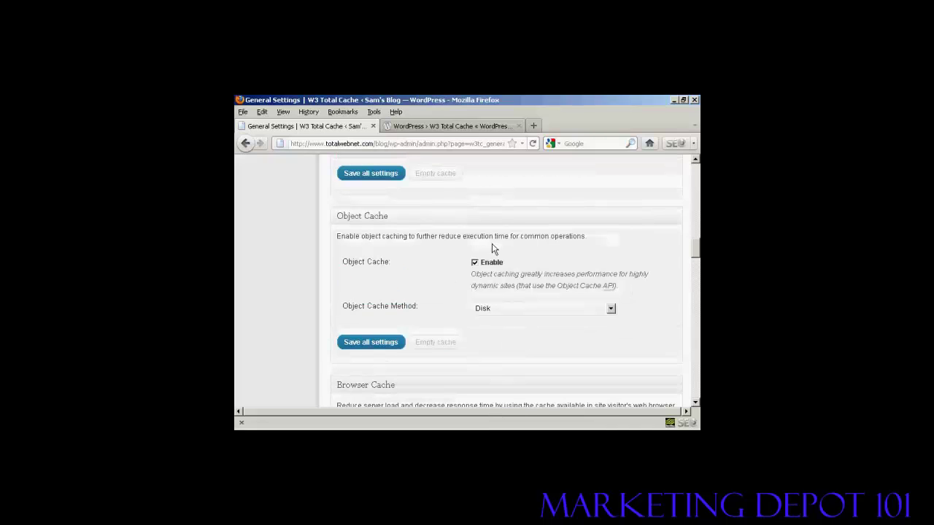
- Save the updated cache settings
click(379, 345)
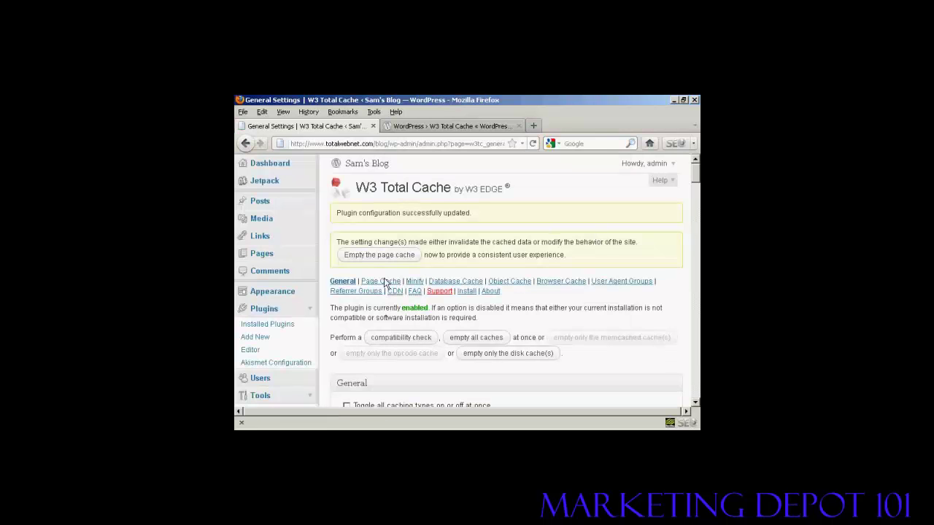
scroll(386, 283, down, 2)
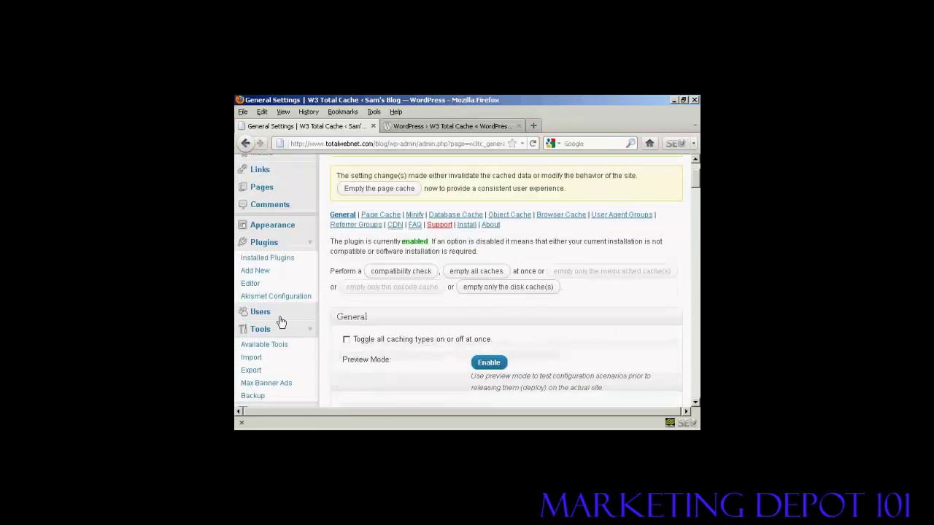
scroll(285, 354, down, 8)
scroll(284, 350, down, 4)
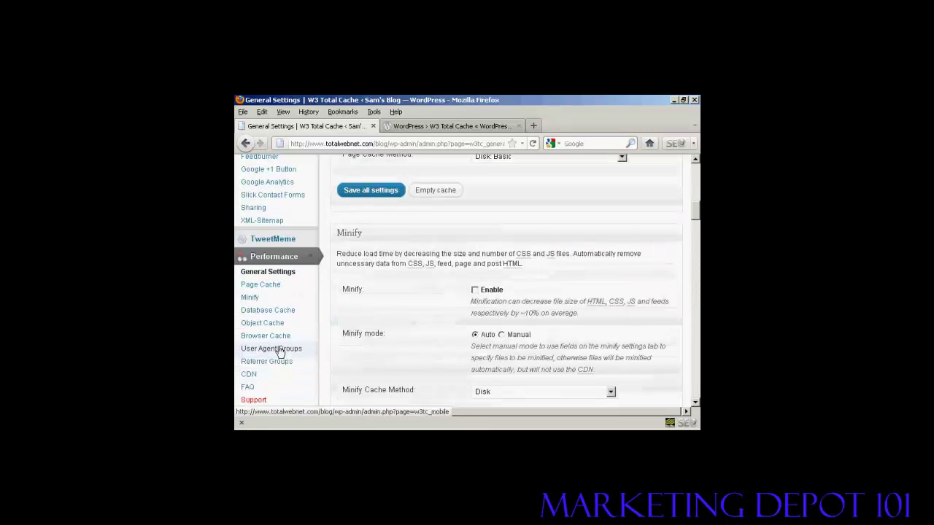
- Go to the CDN settings page and look through it, leaving the FTP fields empty
click(248, 377)
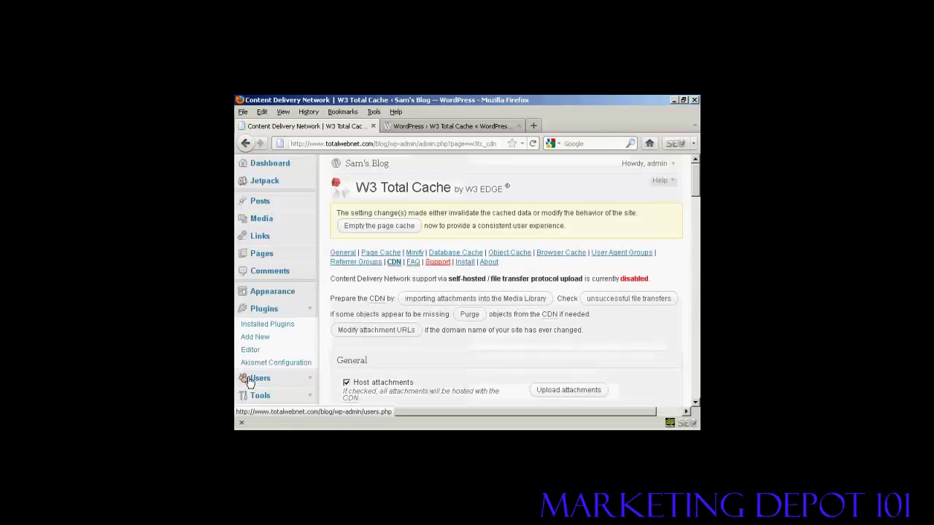
scroll(442, 333, down, 3)
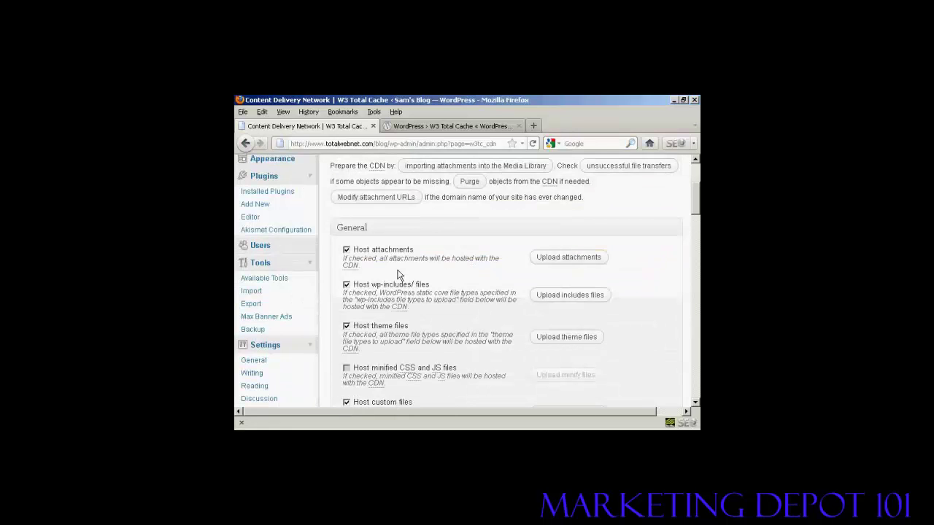
scroll(399, 274, down, 3)
scroll(399, 274, down, 2)
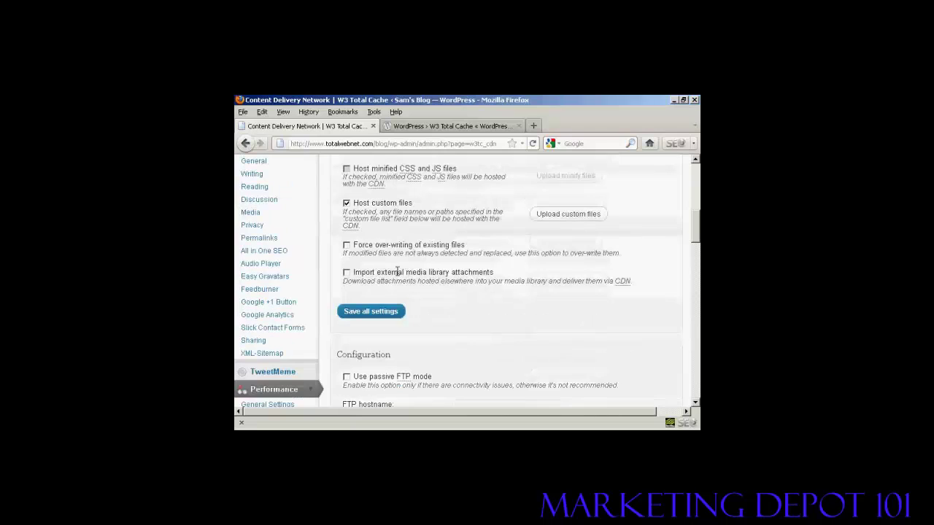
scroll(429, 276, down, 3)
scroll(427, 288, down, 3)
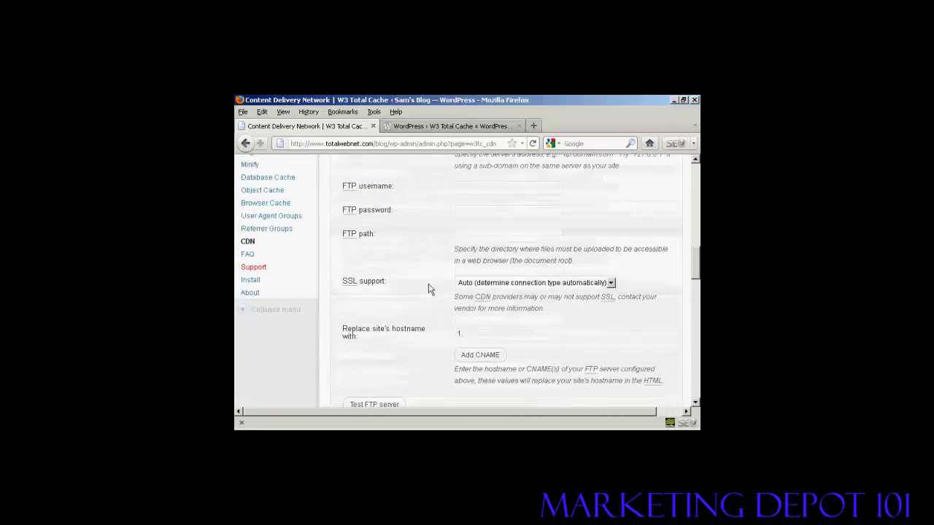
scroll(423, 302, down, 3)
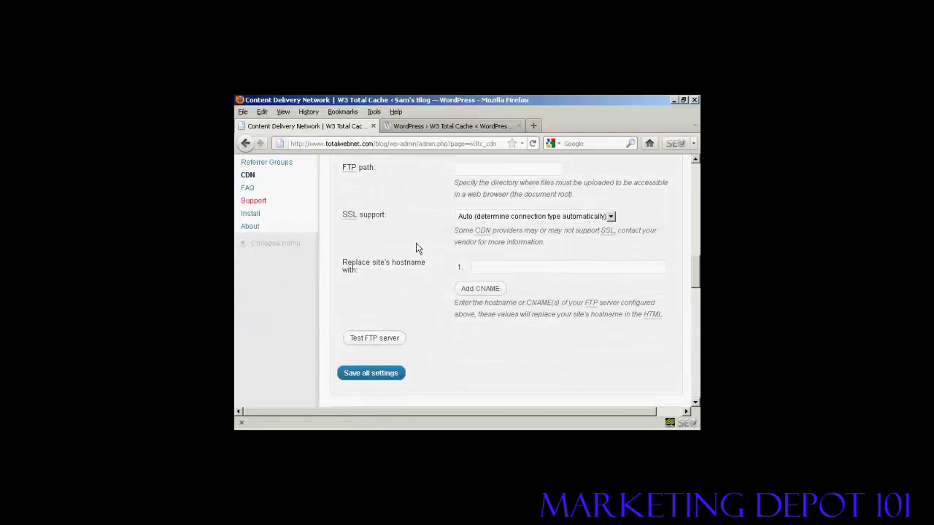
scroll(419, 252, up, 5)
scroll(420, 255, up, 2)
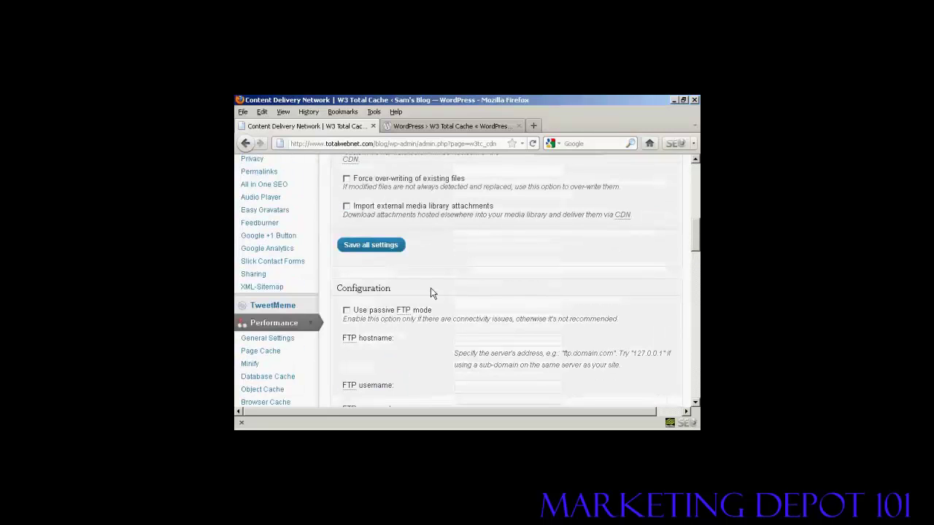
scroll(431, 291, up, 6)
scroll(430, 290, down, 1)
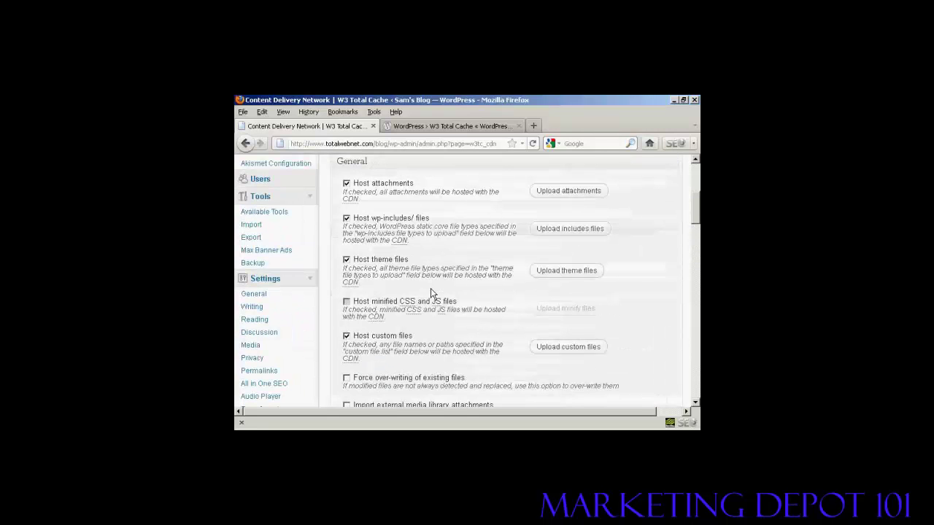
scroll(430, 291, down, 5)
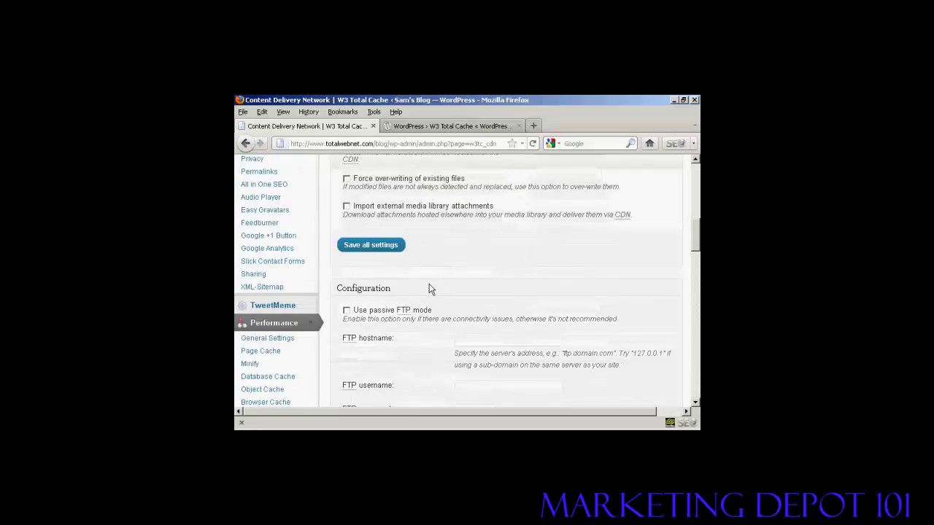
- Return to General Settings and check that database and object caching are enabled
click(282, 342)
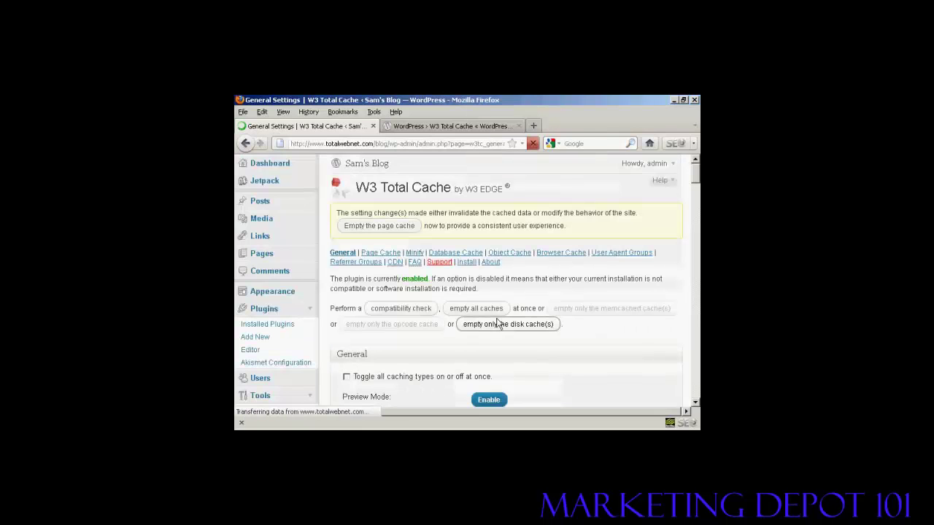
scroll(595, 302, down, 5)
scroll(464, 306, down, 10)
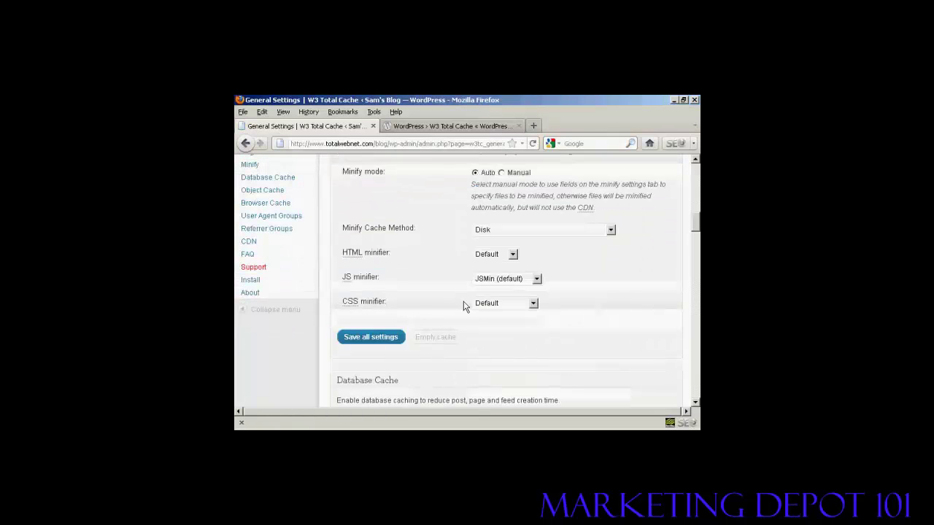
scroll(463, 306, down, 3)
scroll(521, 329, down, 3)
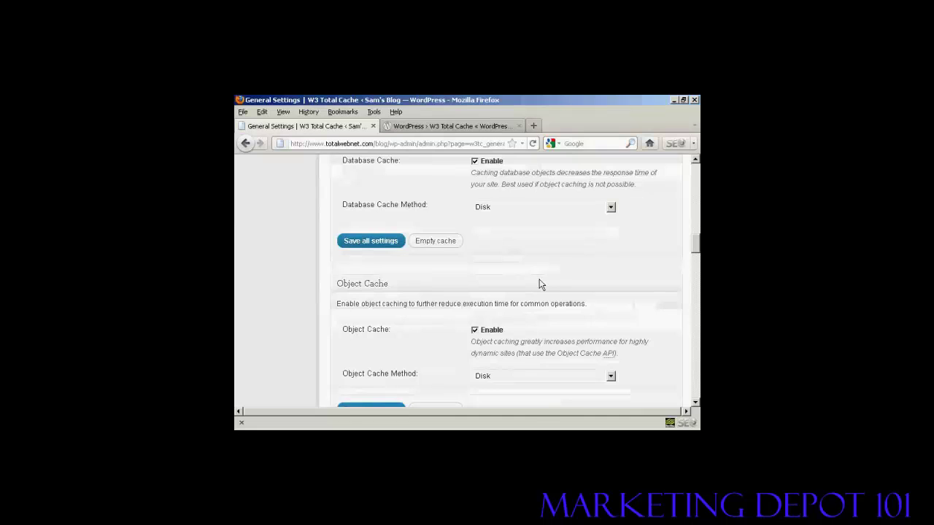
scroll(541, 286, down, 7)
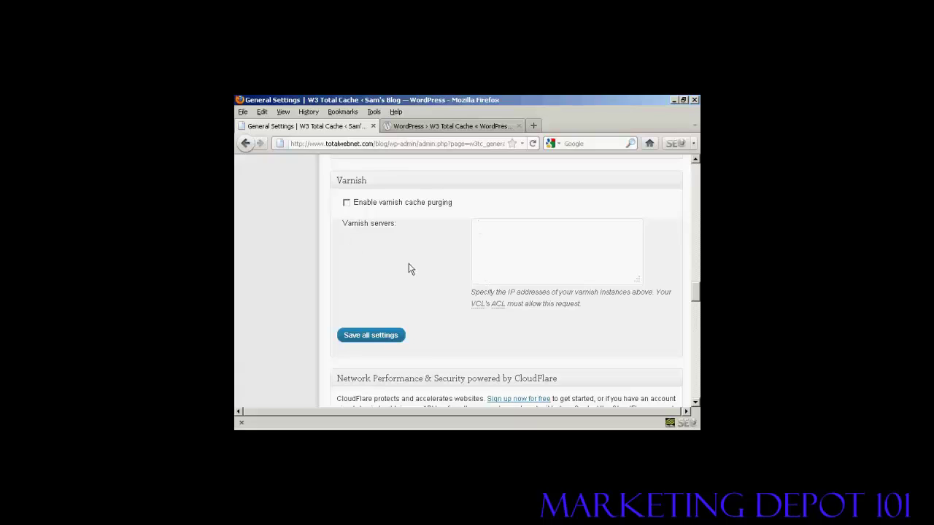
scroll(422, 240, down, 3)
scroll(422, 235, down, 2)
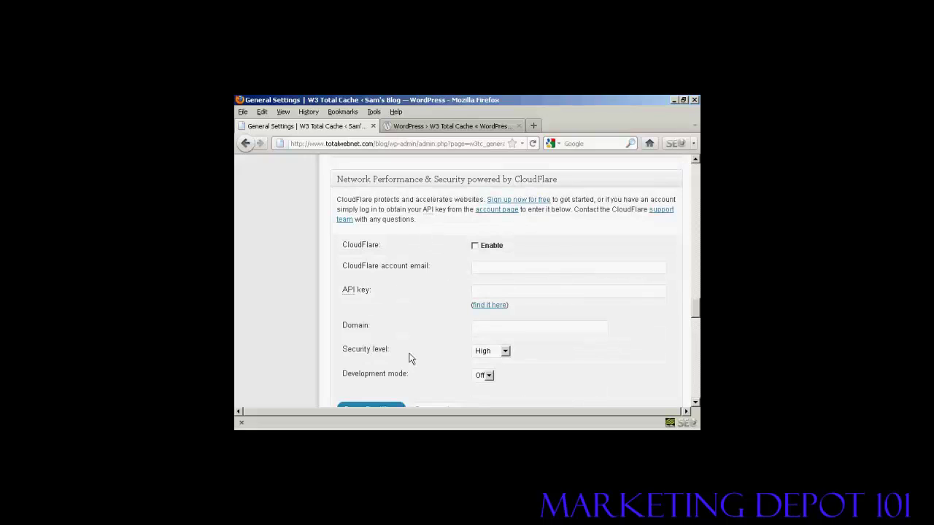
- Scroll through the remaining sections down to Debug, with all debug options unticked
scroll(432, 269, down, 2)
scroll(432, 269, down, 2)
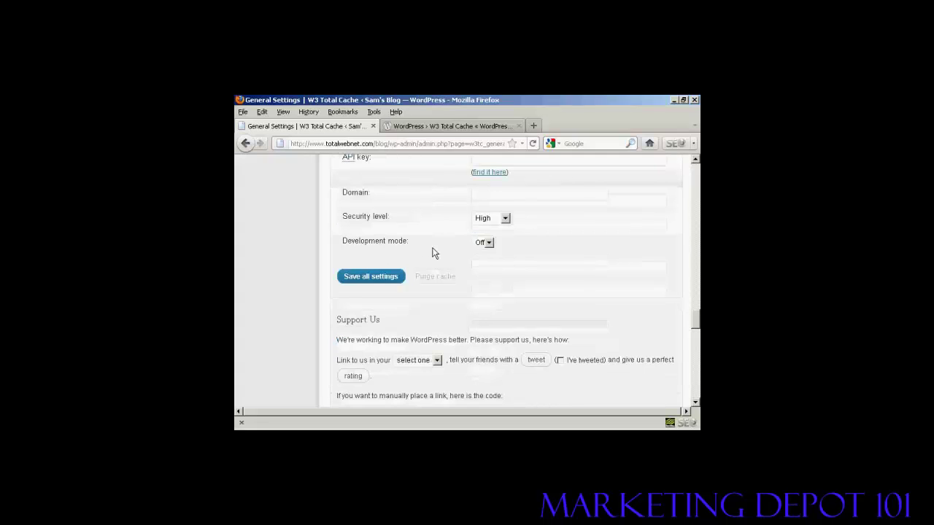
scroll(433, 229, down, 2)
scroll(433, 226, down, 4)
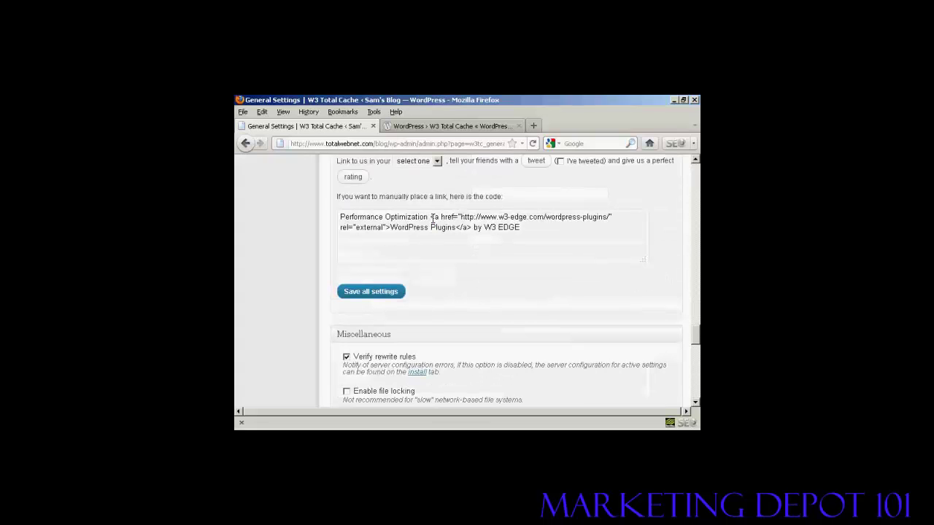
scroll(484, 291, down, 2)
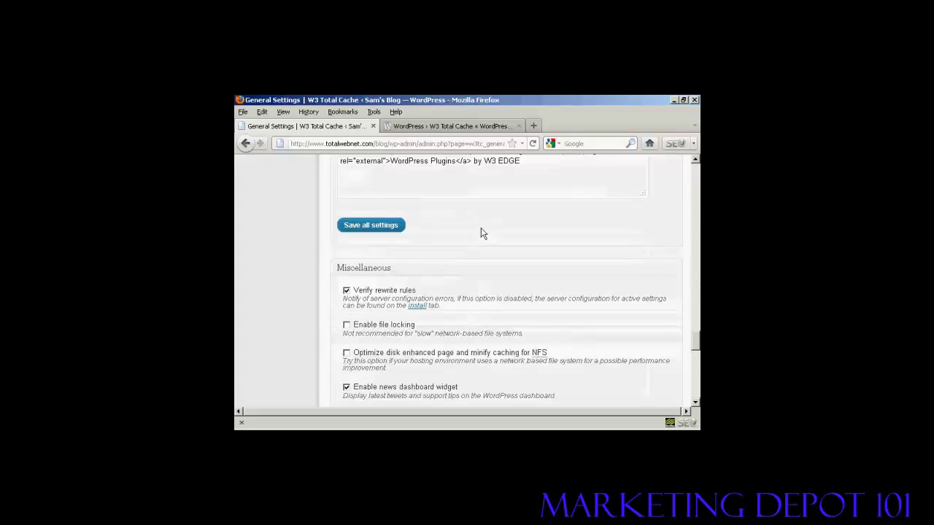
scroll(456, 242, down, 2)
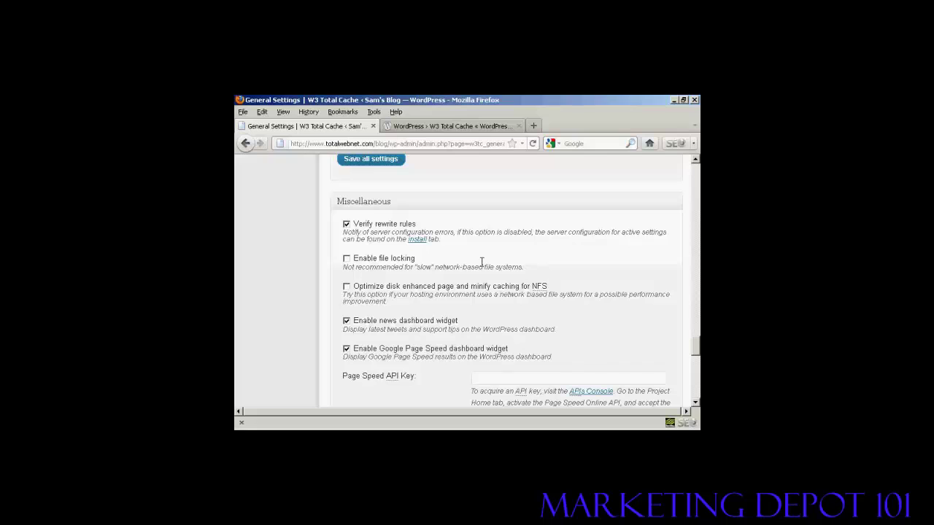
scroll(481, 261, down, 2)
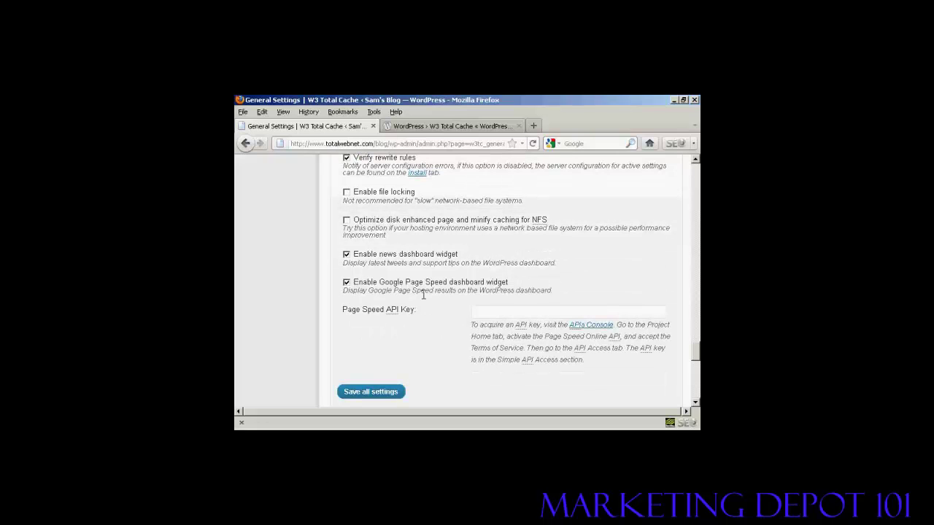
scroll(409, 290, down, 2)
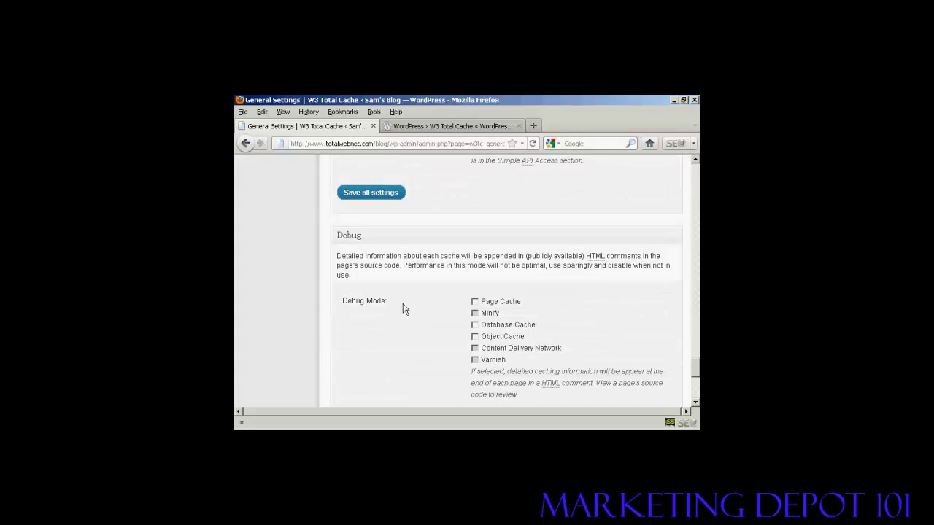
scroll(374, 314, down, 2)
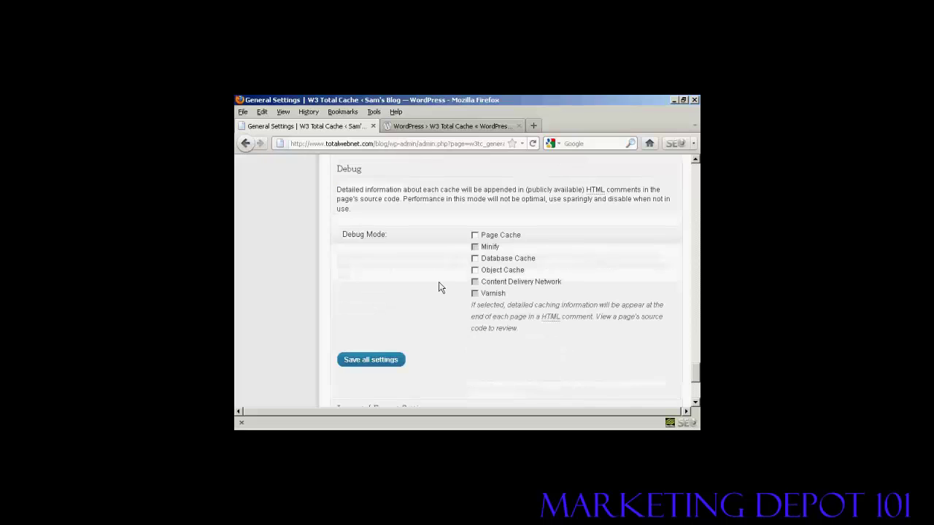
- Save all general settings, triggering the notice offering to empty the page cache
scroll(418, 290, down, 4)
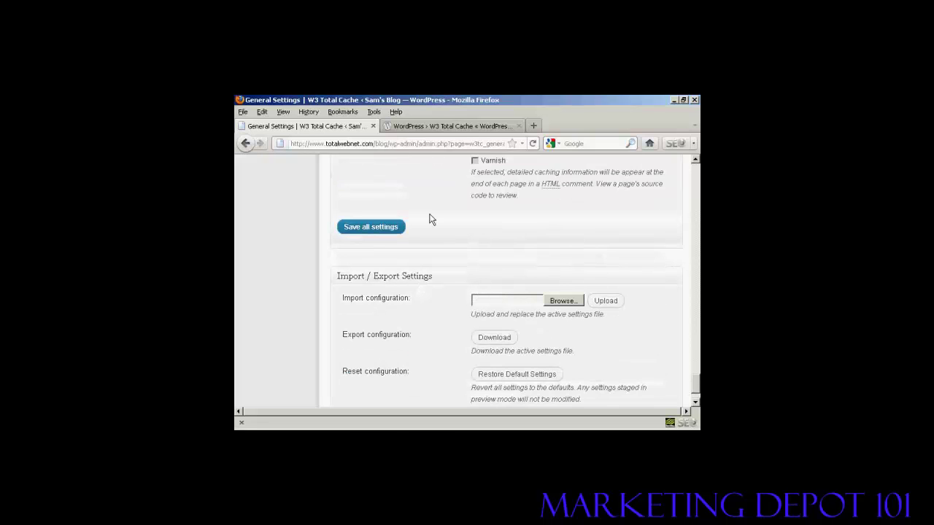
scroll(431, 219, down, 2)
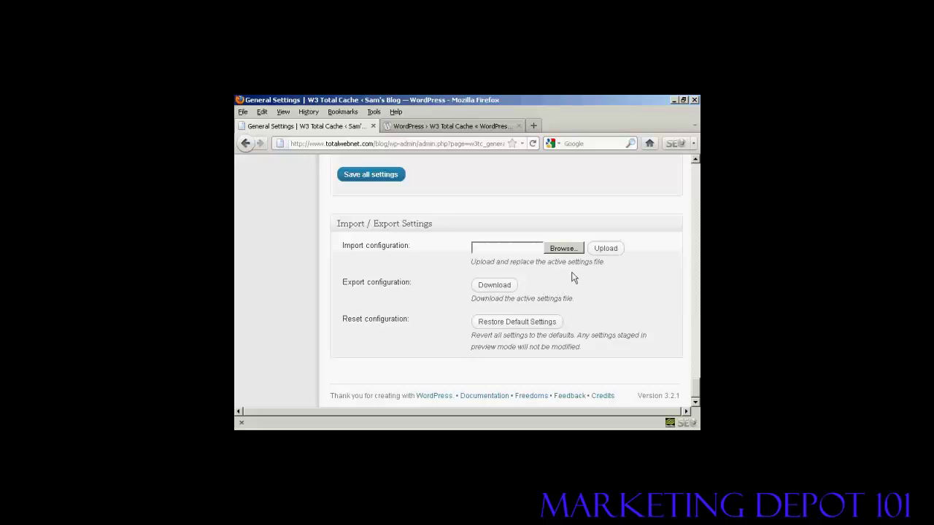
click(386, 178)
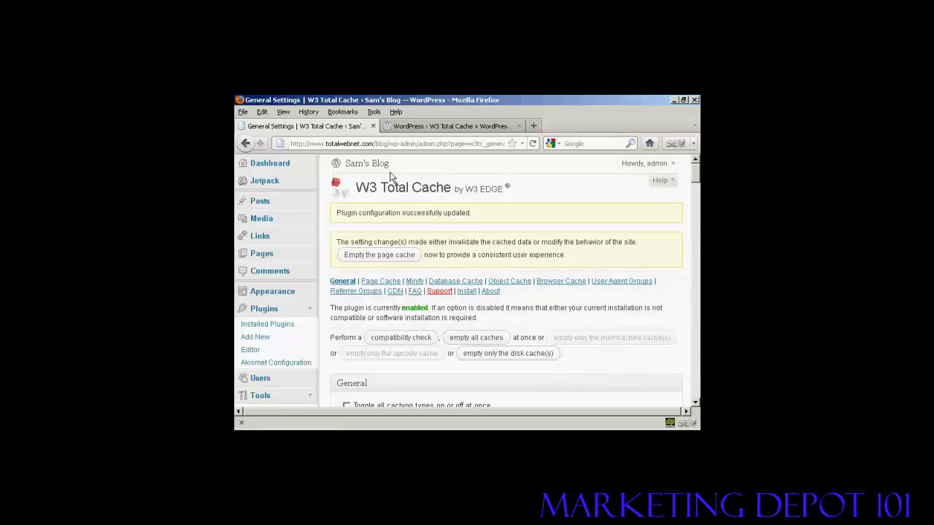
- Empty the page cache, then review the Page Cache and Minify sections
click(384, 262)
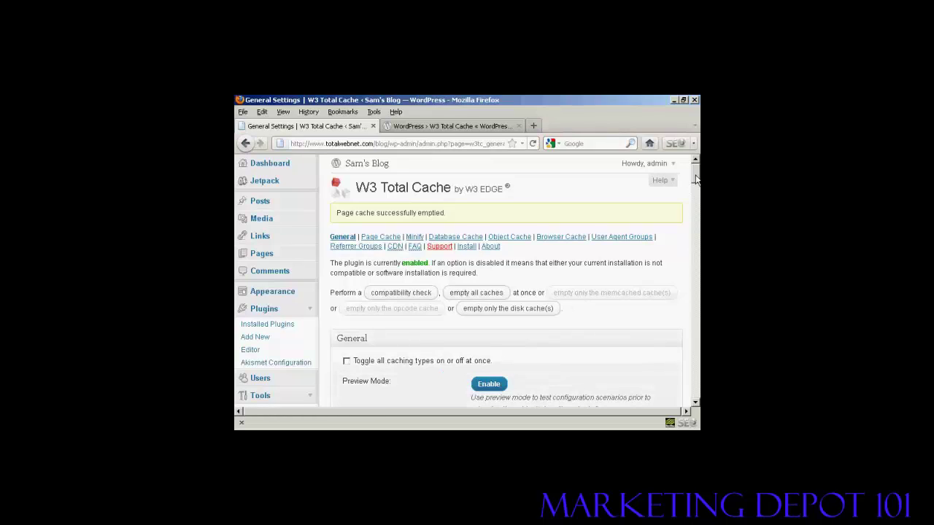
drag(695, 179, 695, 218)
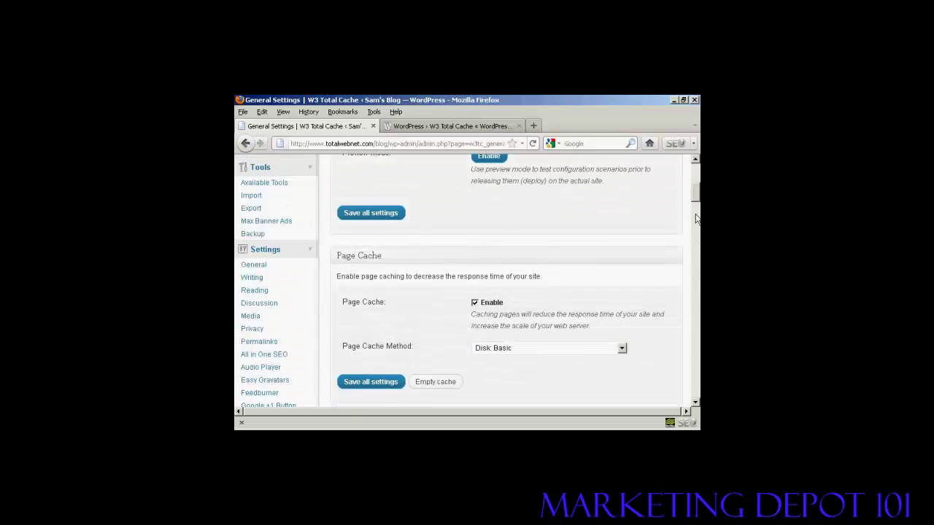
scroll(428, 277, down, 8)
scroll(416, 284, down, 2)
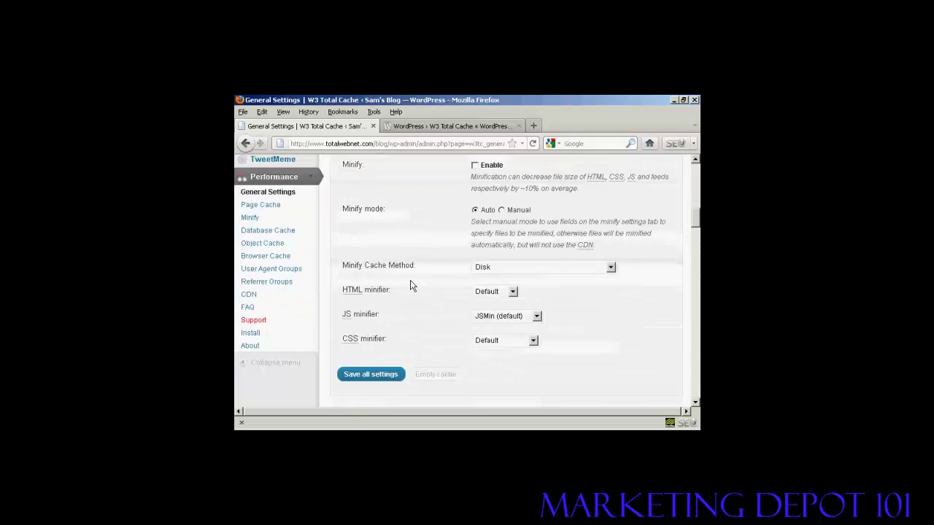
scroll(407, 277, down, 2)
scroll(375, 248, up, 3)
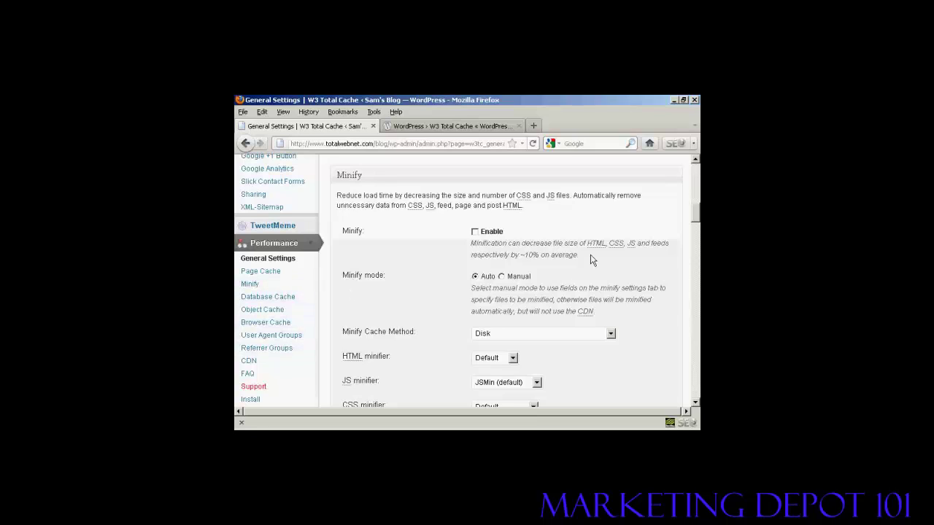
scroll(696, 173, up, 2)
scroll(697, 172, up, 4)
click(435, 356)
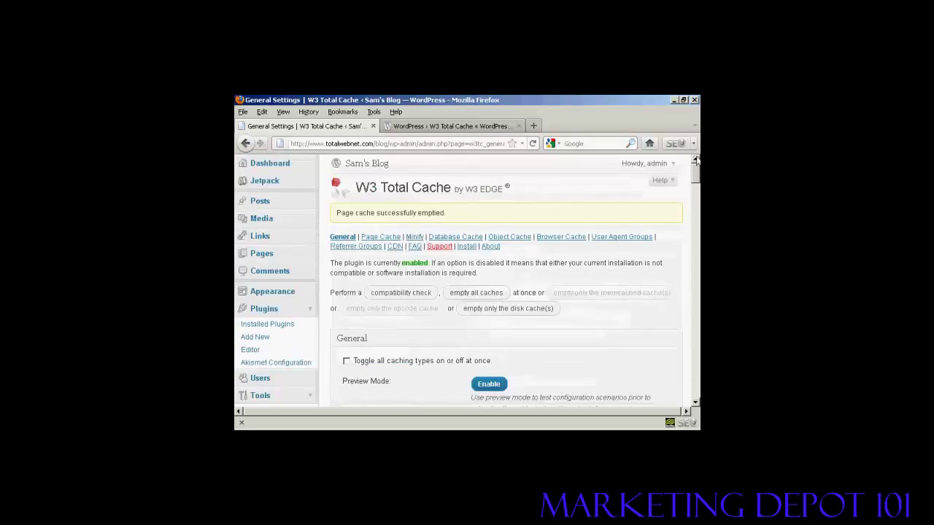
- Log out, then load Sam's Blog homepage by removing wp-login.php?loggedout=true from the address
click(365, 166)
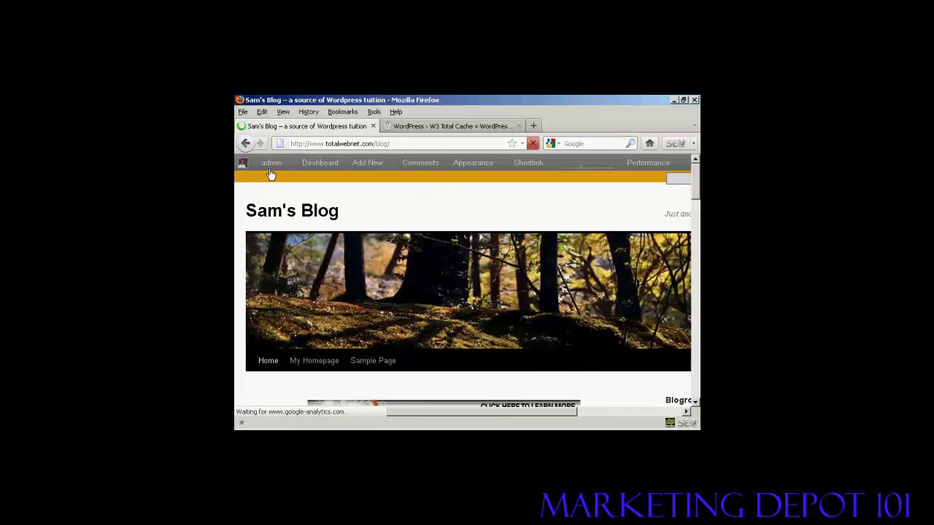
mouse_move(271, 162)
click(270, 196)
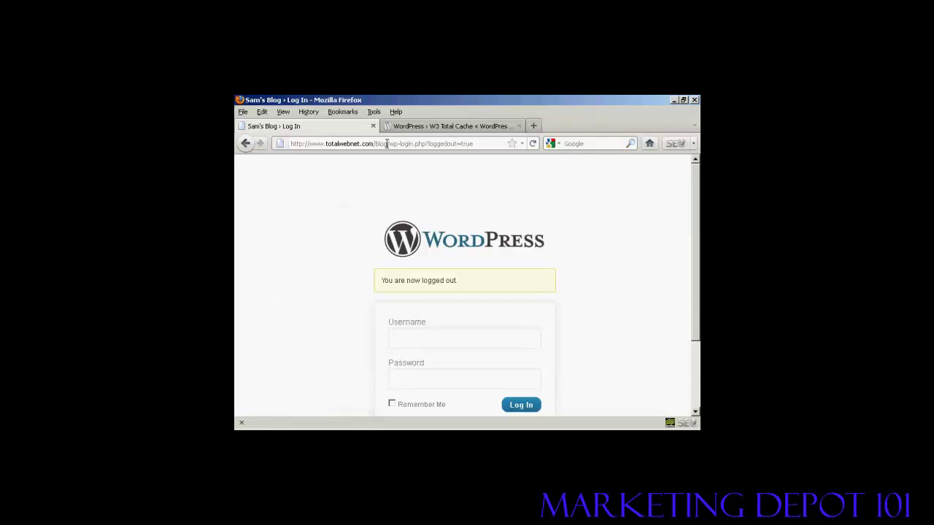
click(418, 144)
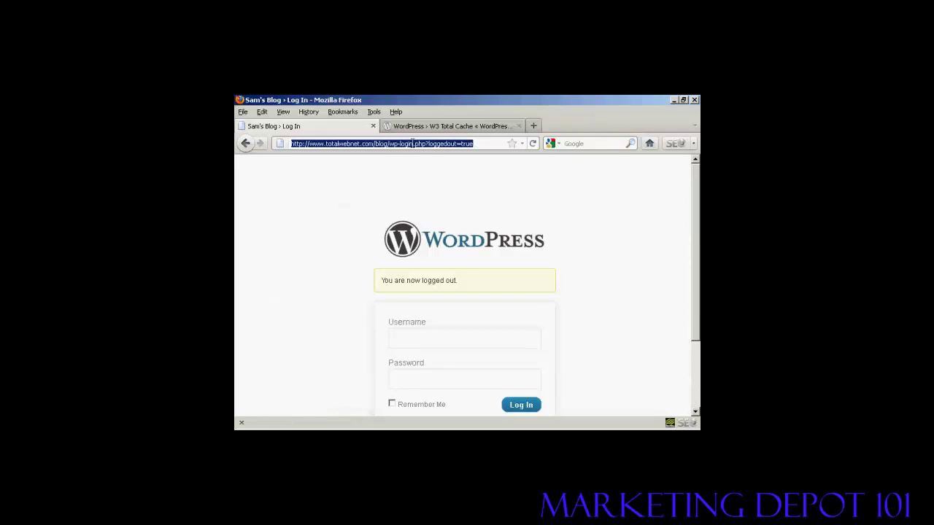
click(397, 143)
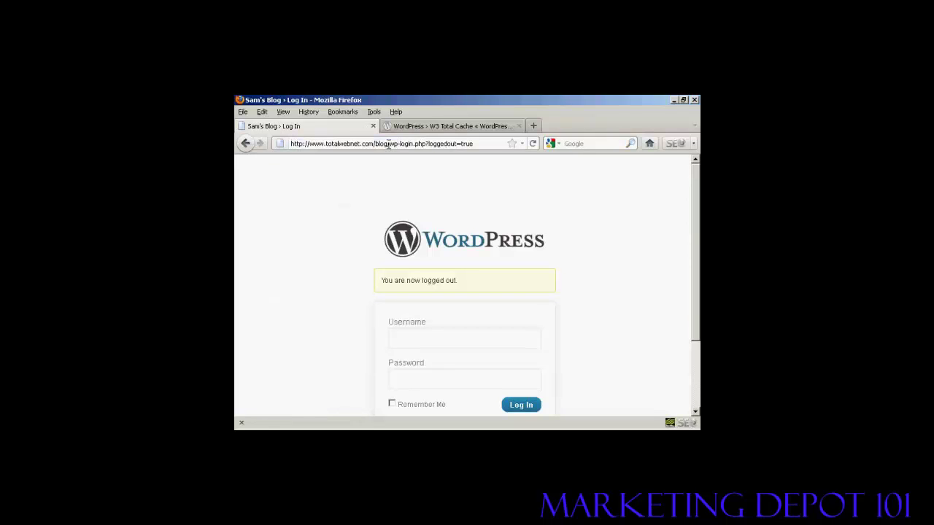
drag(390, 143, 483, 144)
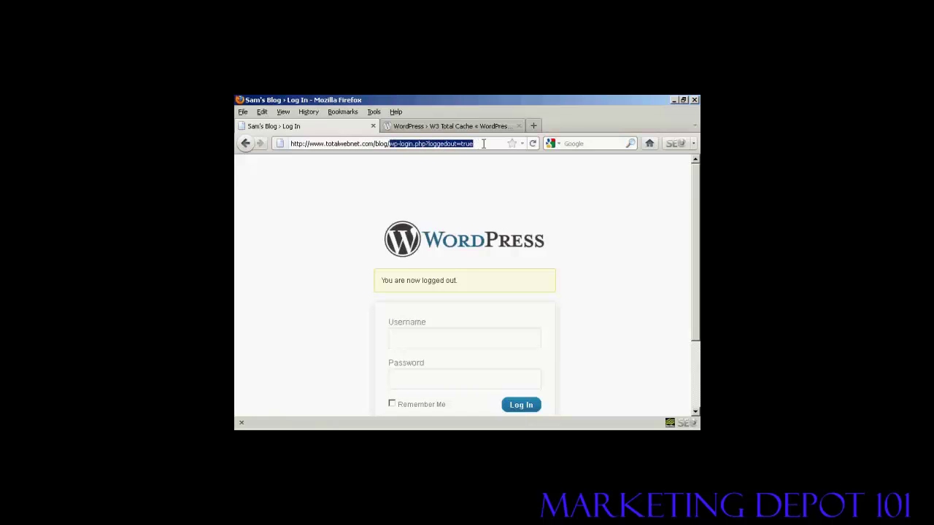
key(BackSpace)
key(Return)
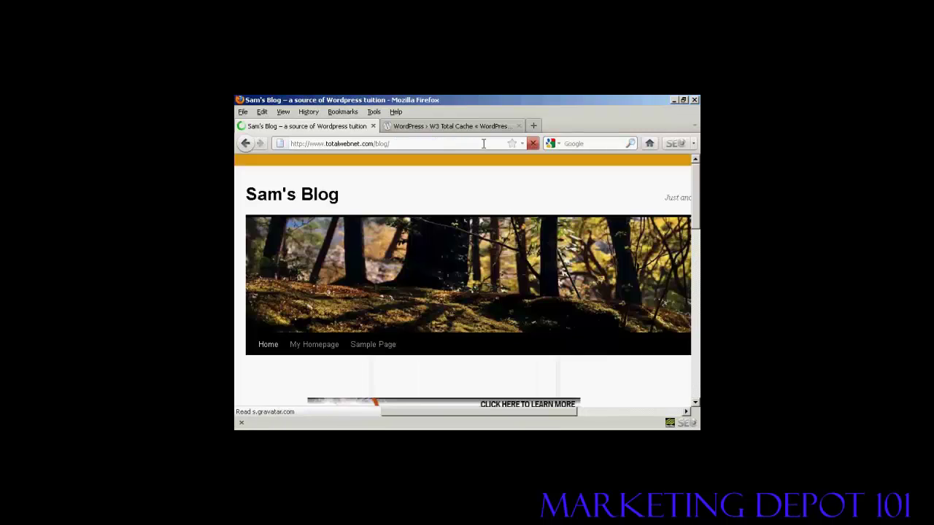